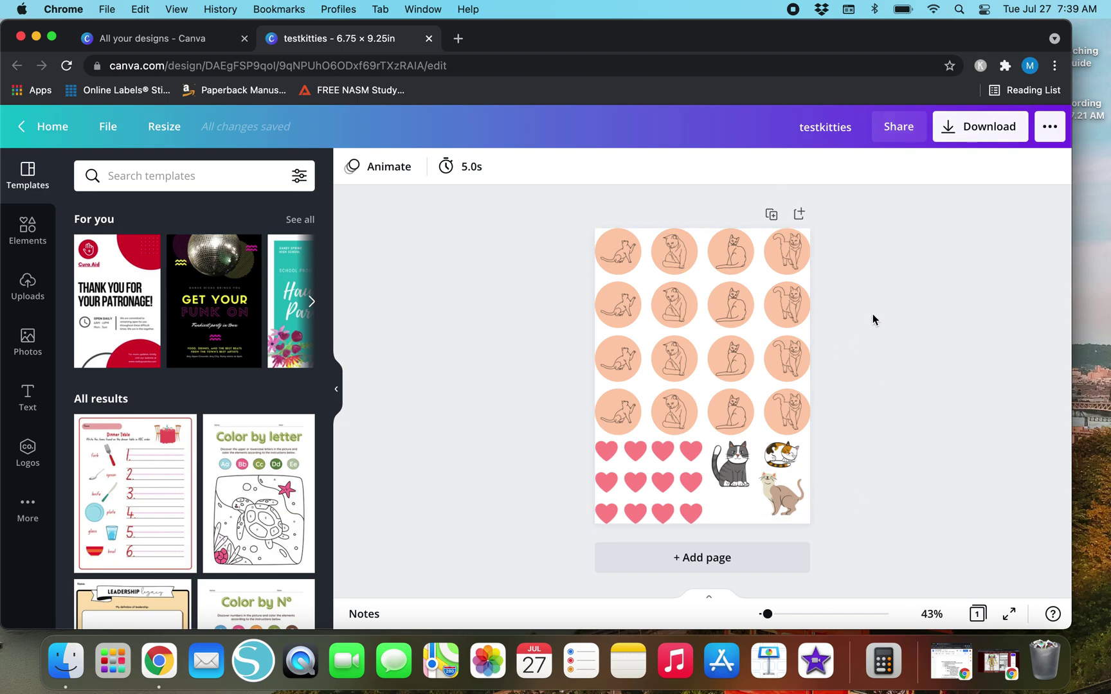
Download the Canva sticker sheet design in JPG format
click(977, 129)
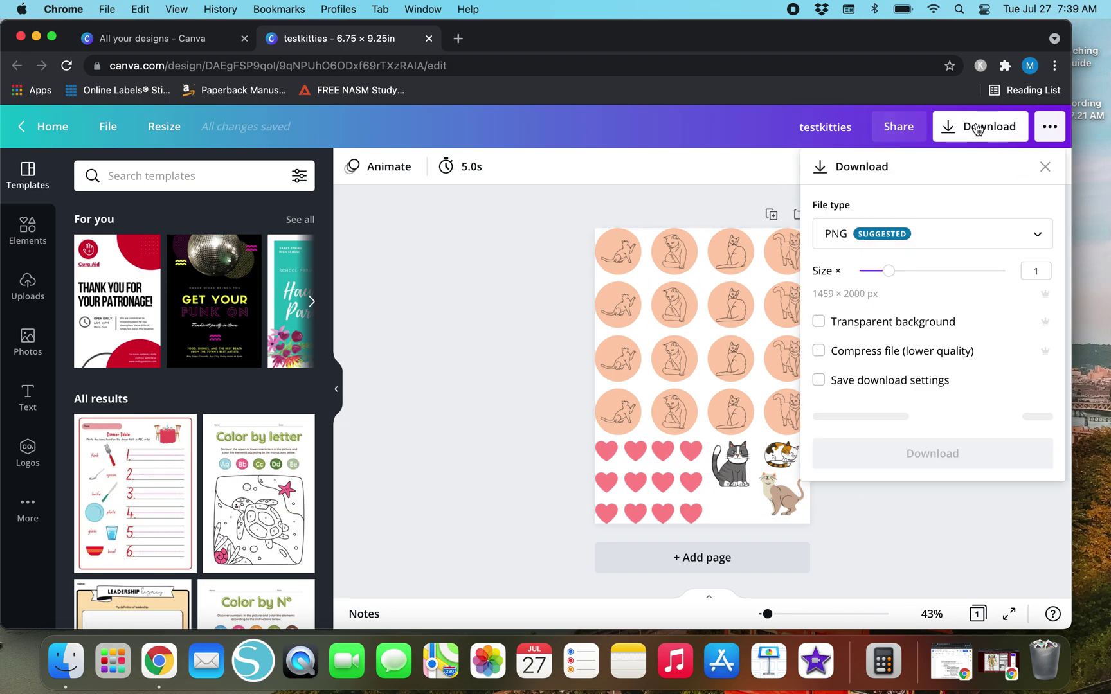
click(842, 241)
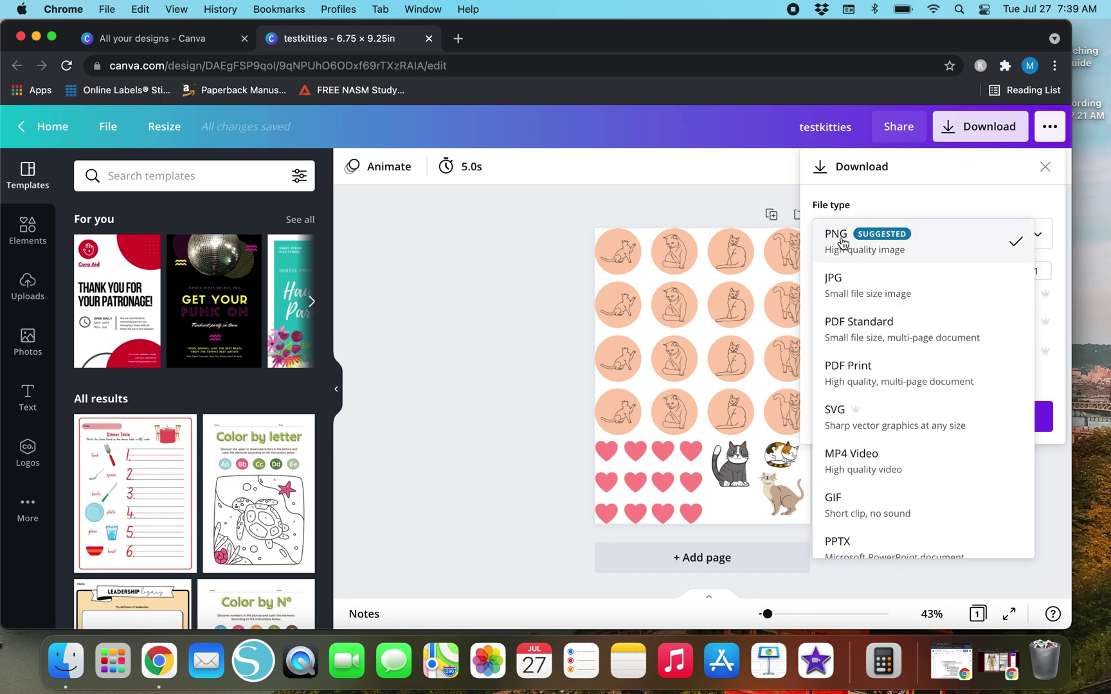
click(860, 291)
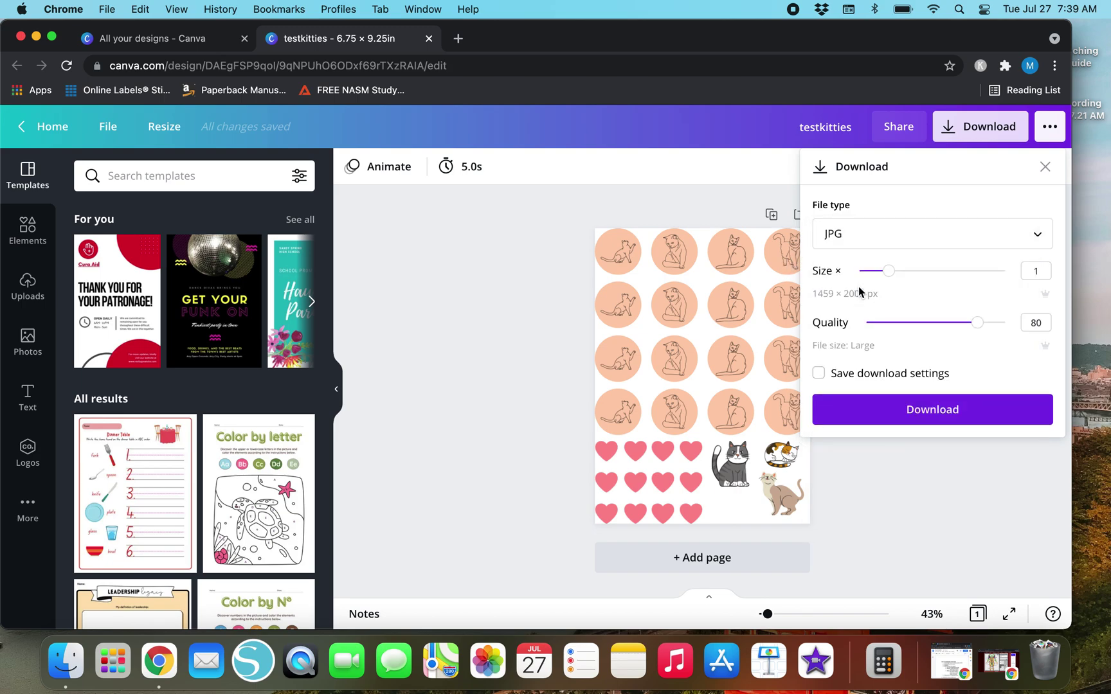
click(846, 419)
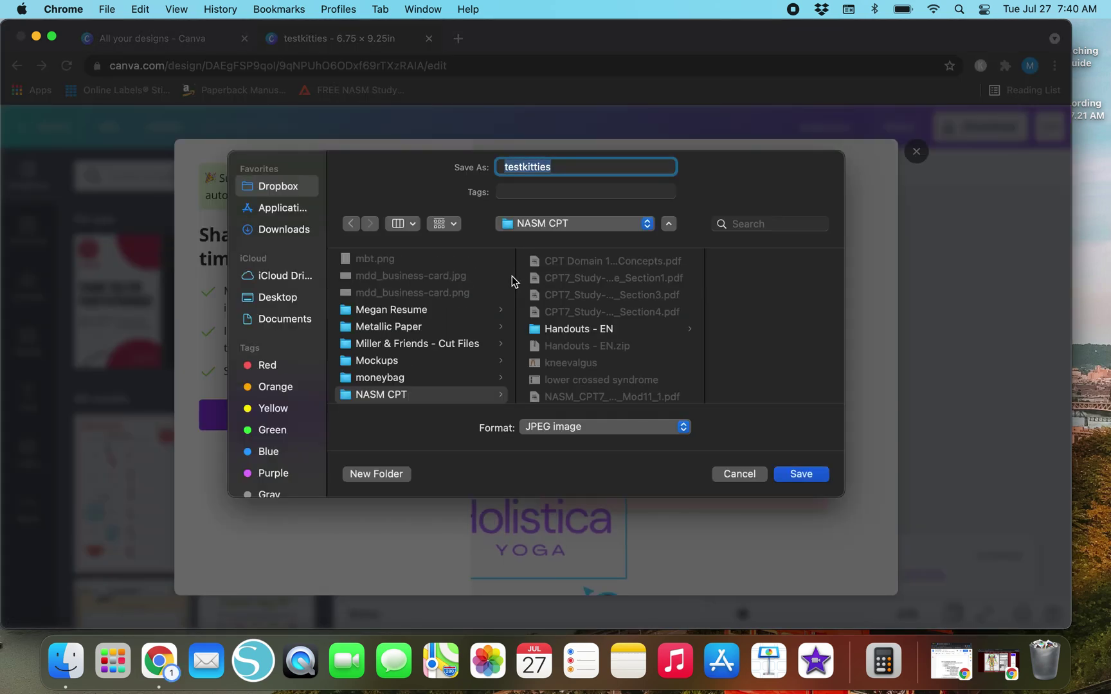
Save the JPG as testkitties_ in the Test Stuff folder and dismiss the success popup
scroll(425, 346, down, 15)
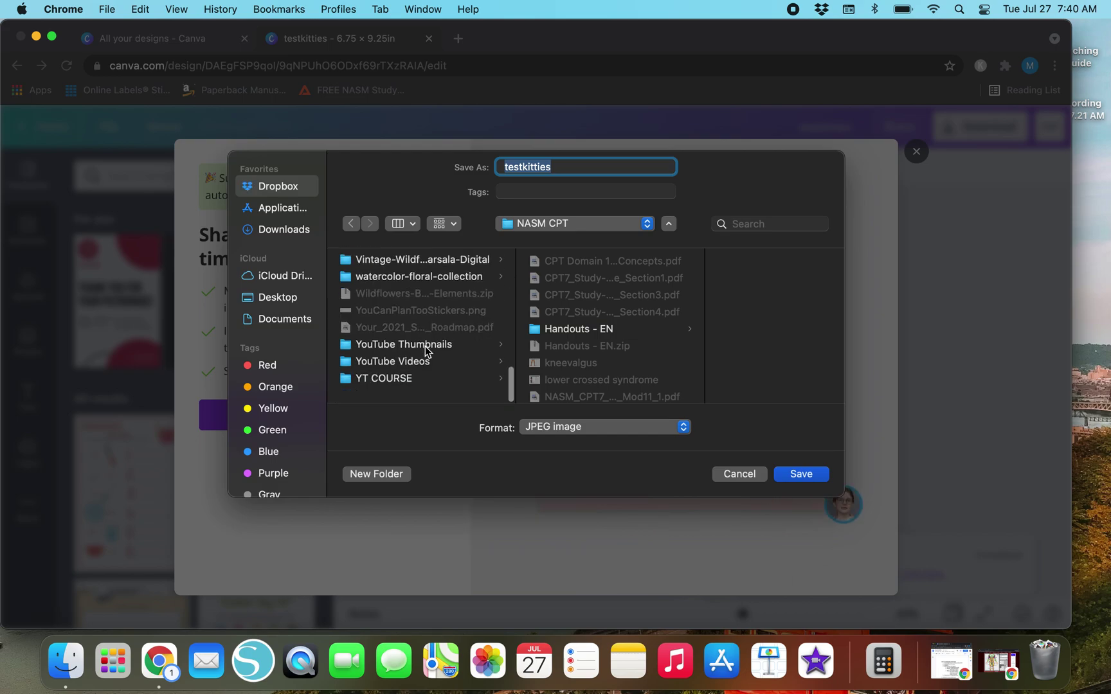
scroll(425, 347, up, 5)
click(424, 349)
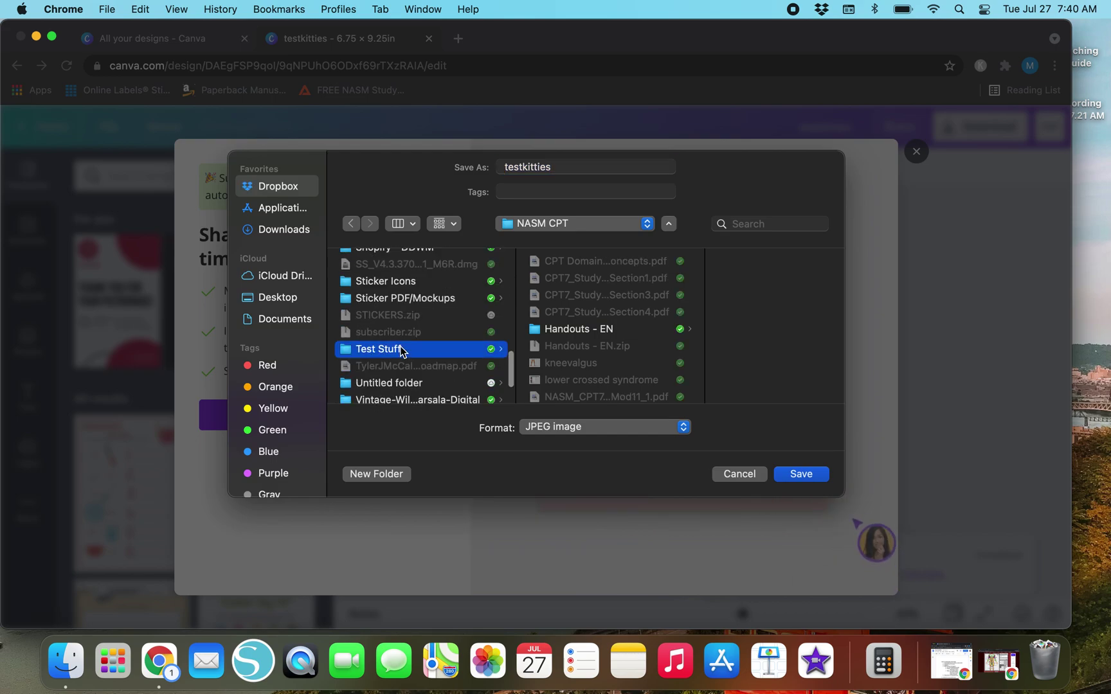
click(583, 167)
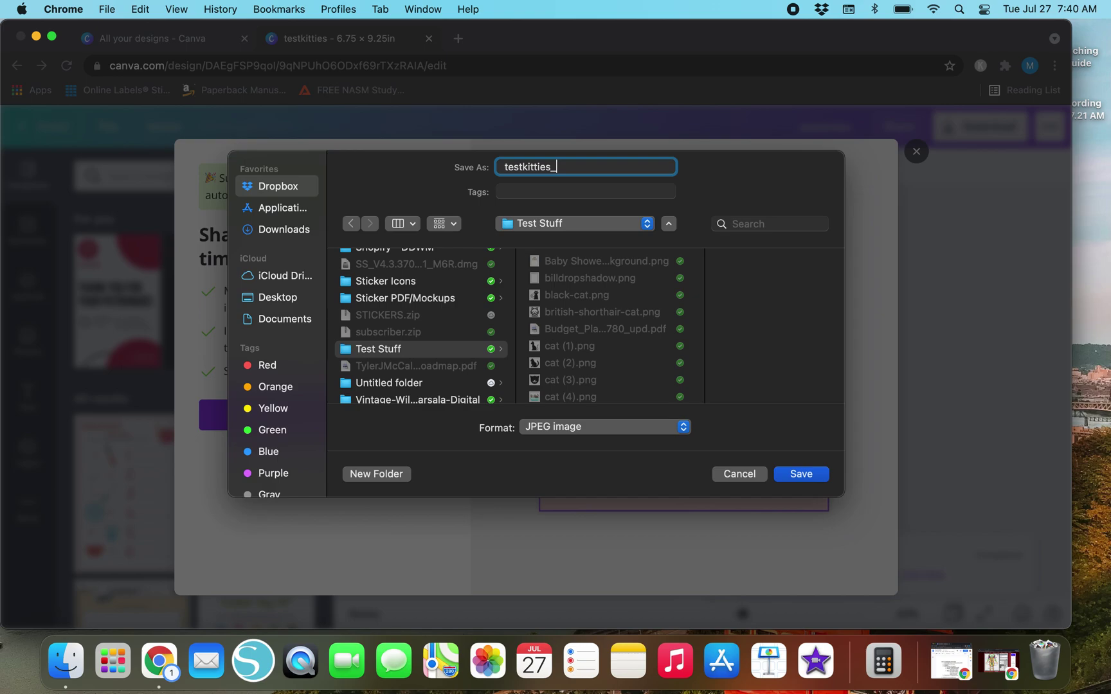
key(Return)
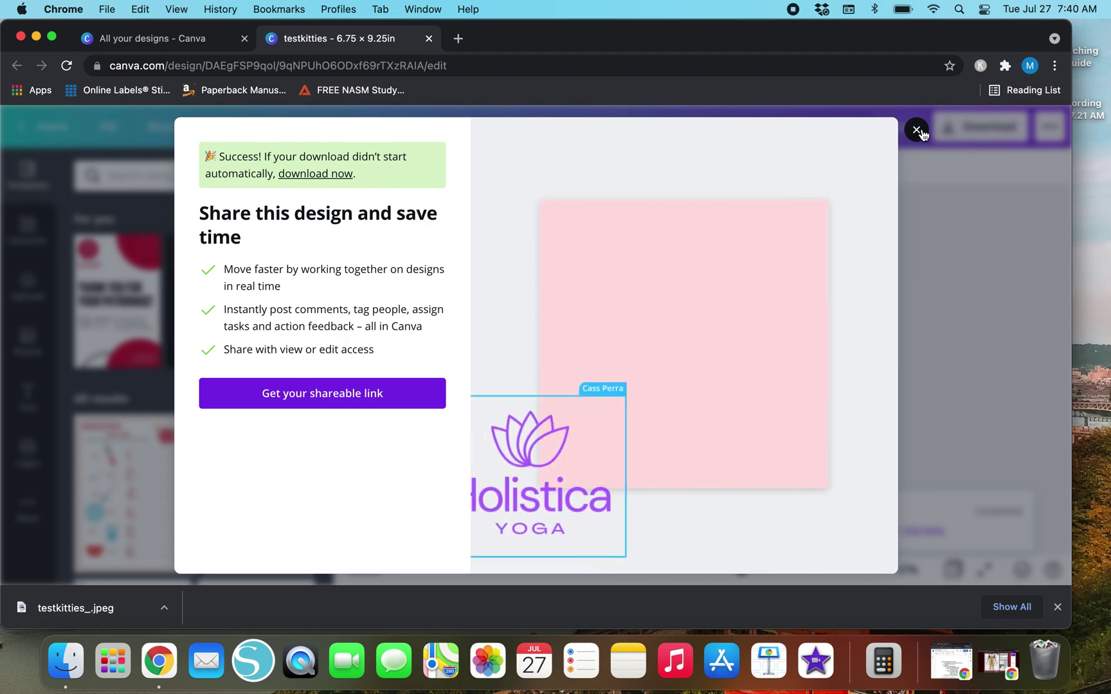
click(917, 131)
View testkitties_.jpeg in Preview, close it, and start a new browser tab
click(74, 608)
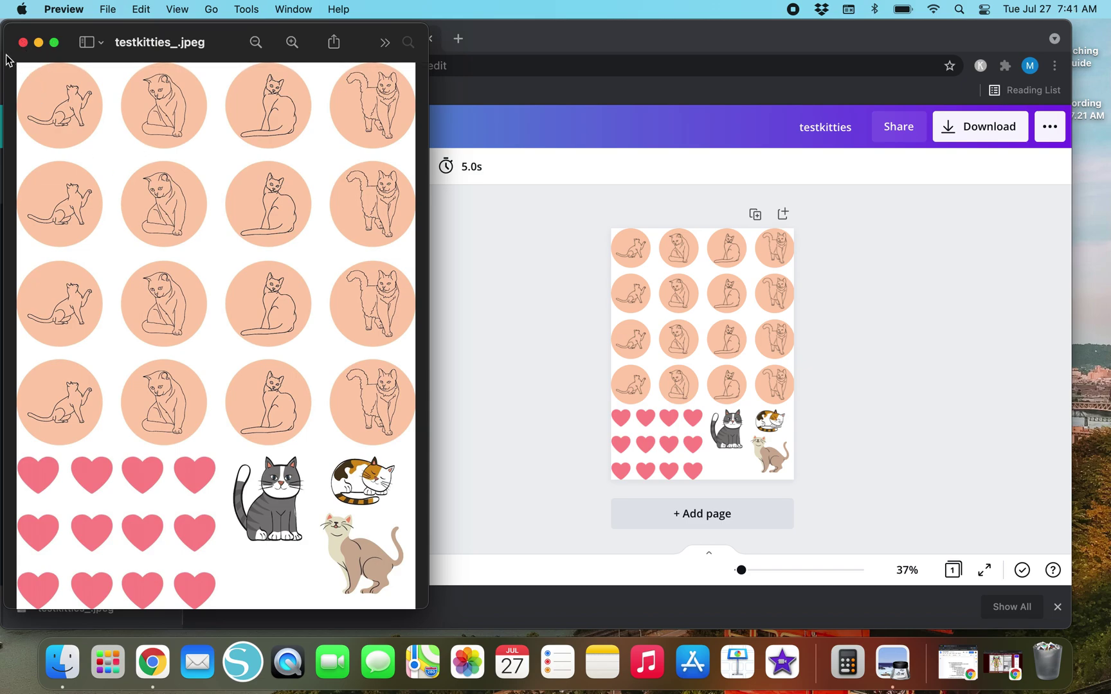
click(23, 42)
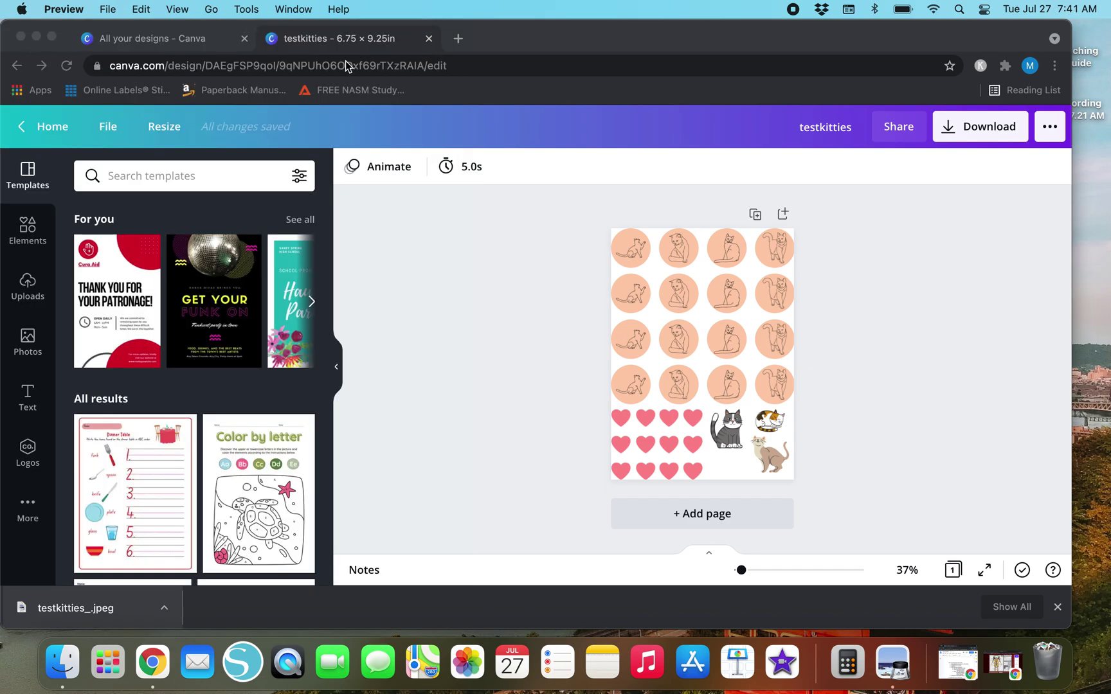
click(457, 39)
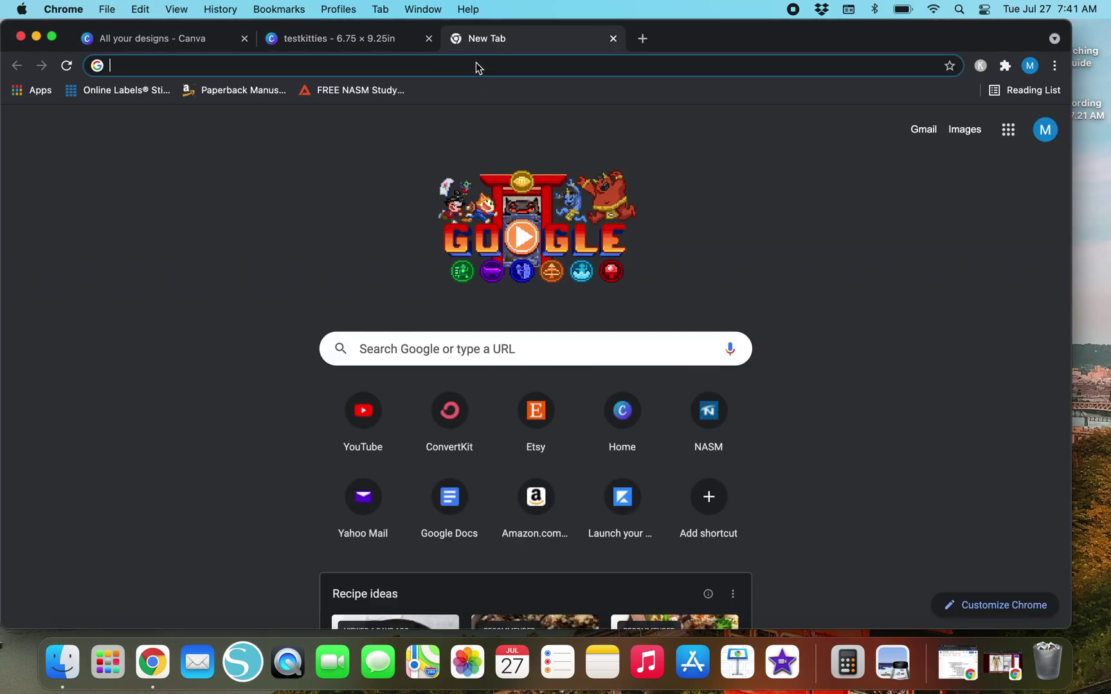
Go to lunapic.com and upload testkitties_.jpeg from Test Stuff into the editor
text(lunapic.com)
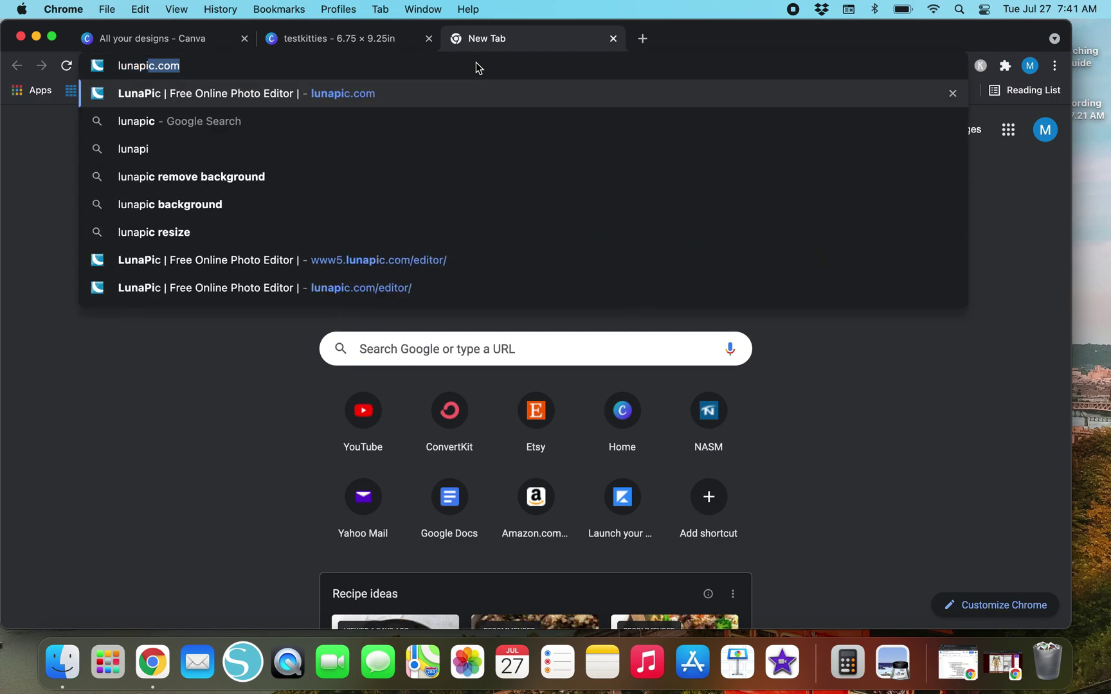
key(Return)
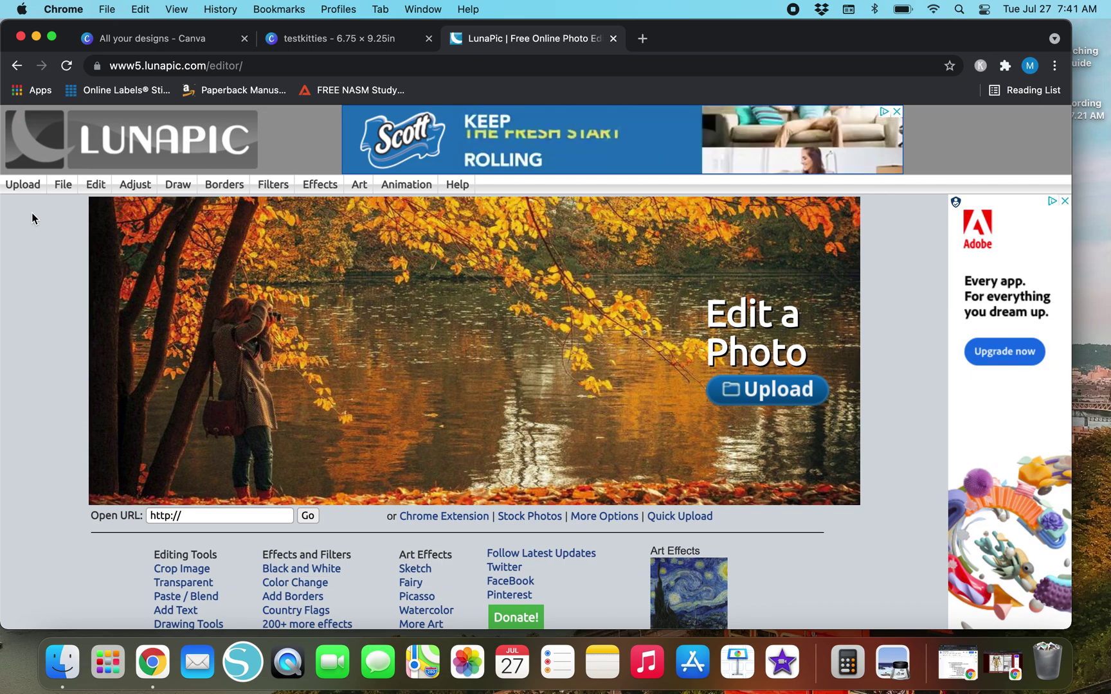
click(23, 185)
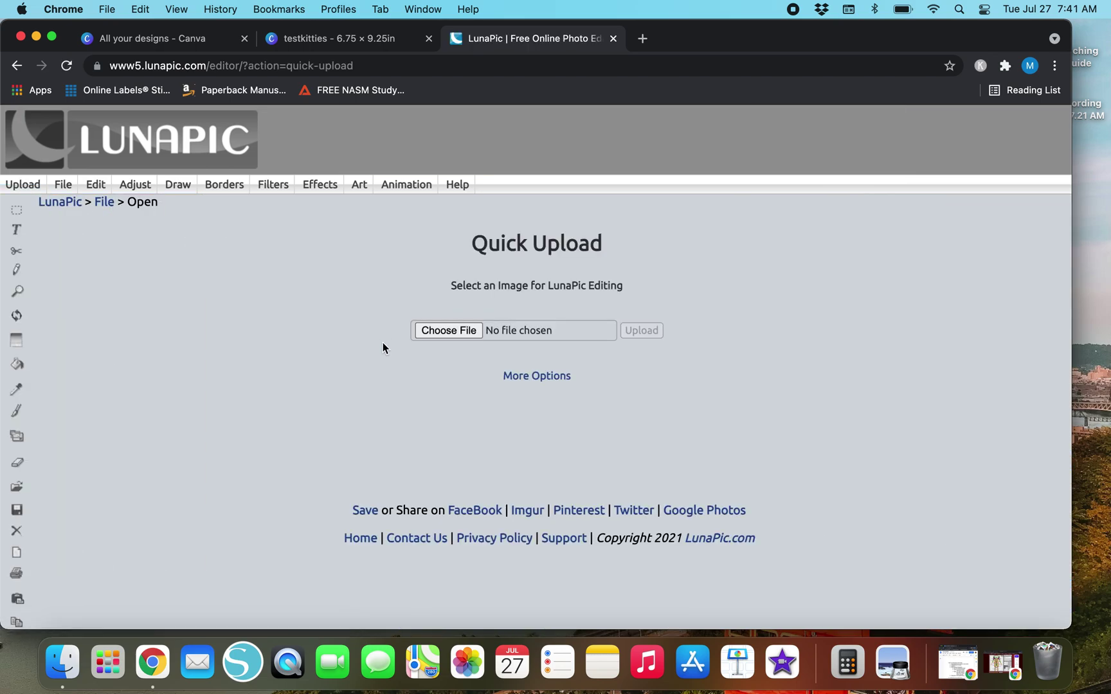
click(459, 330)
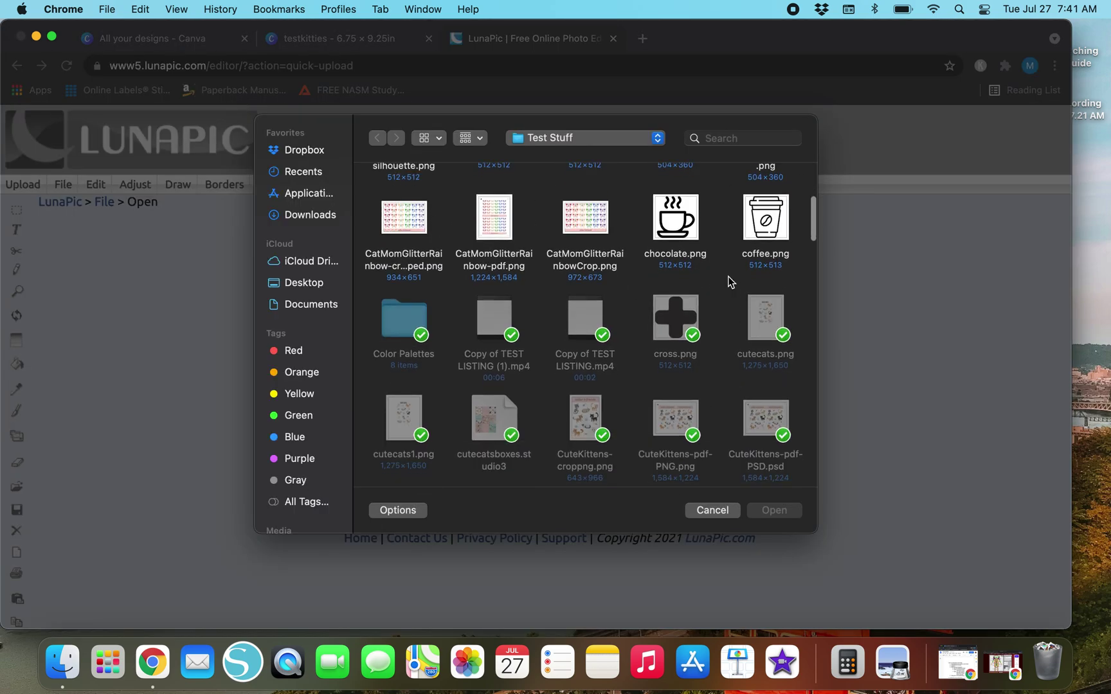
scroll(731, 282, down, 20)
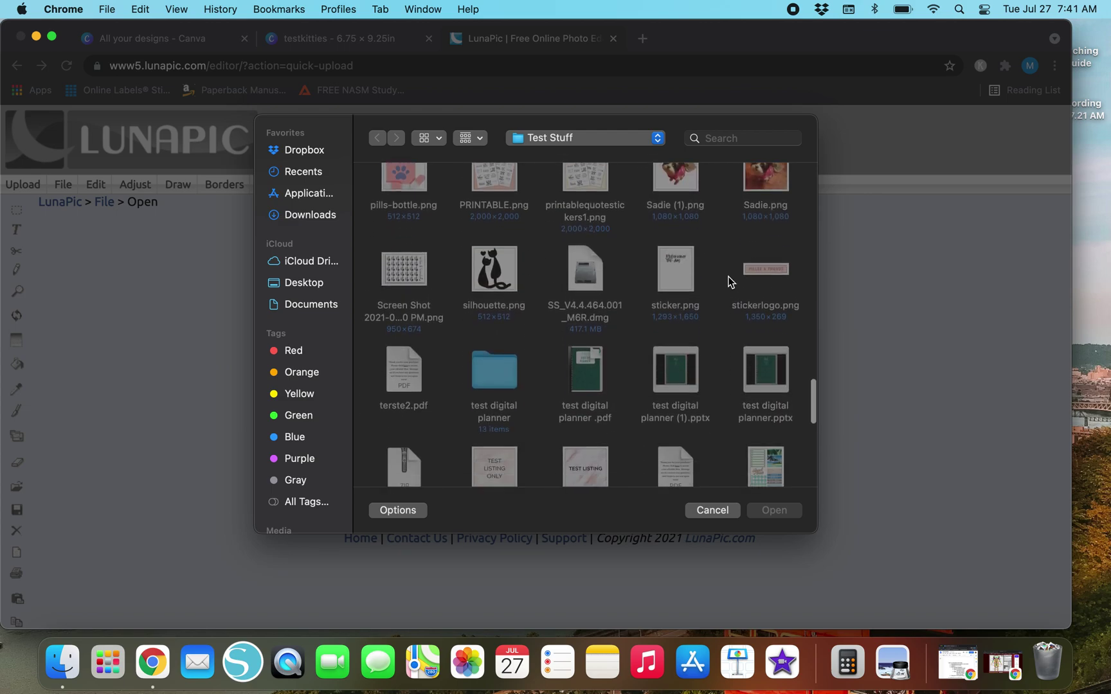
scroll(731, 281, down, 5)
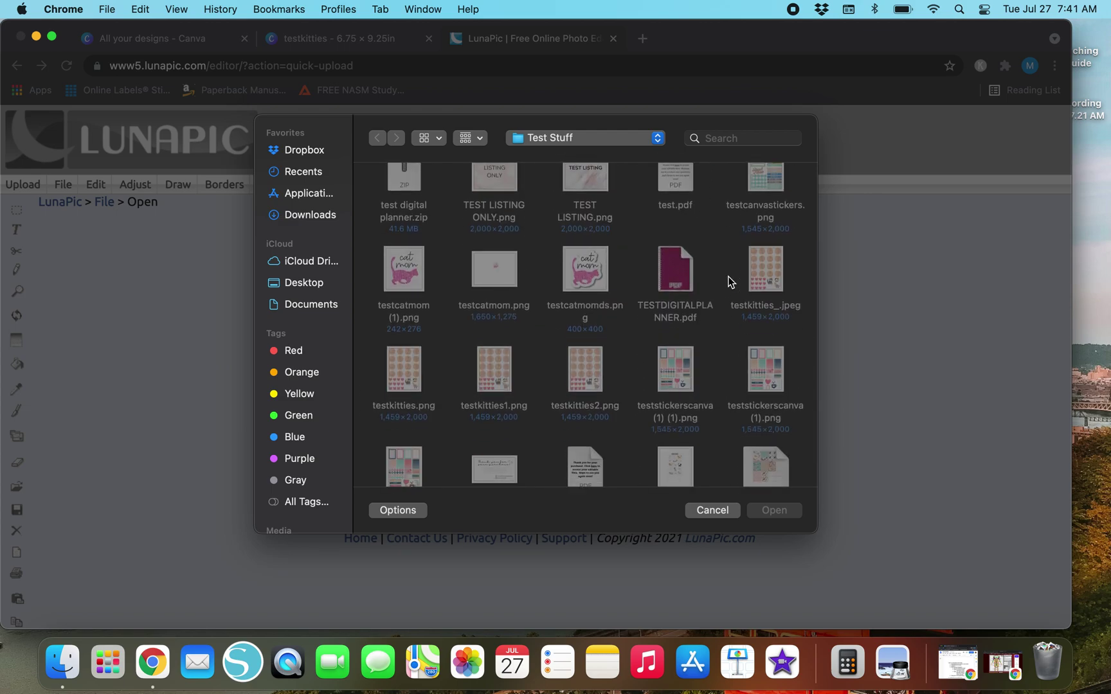
click(772, 269)
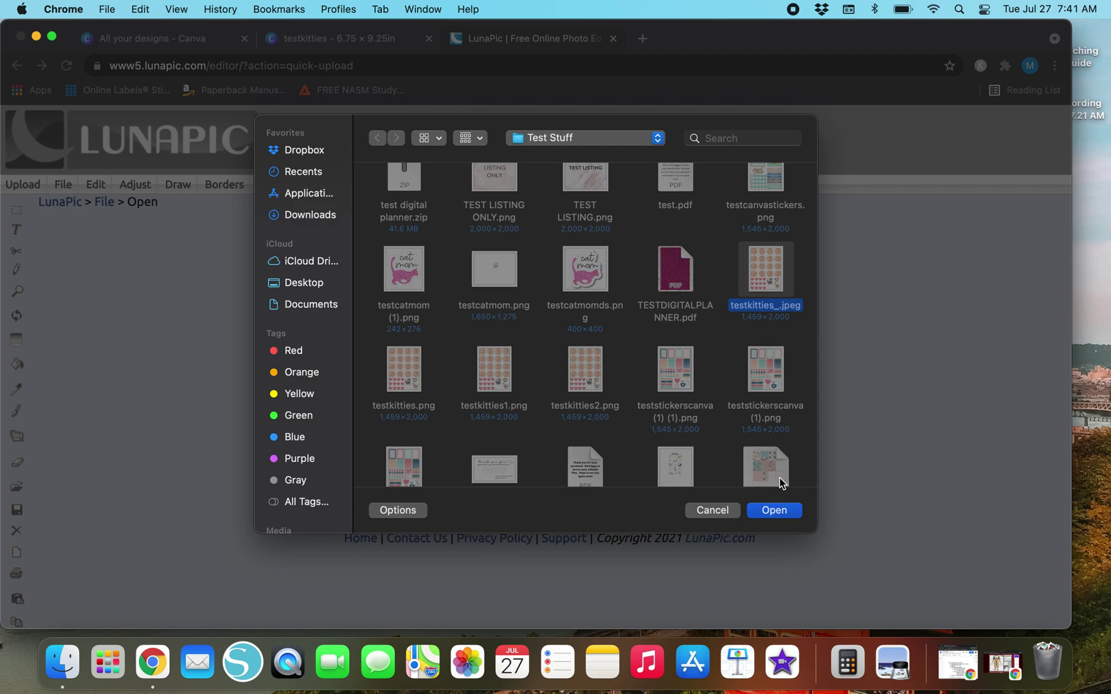
click(769, 512)
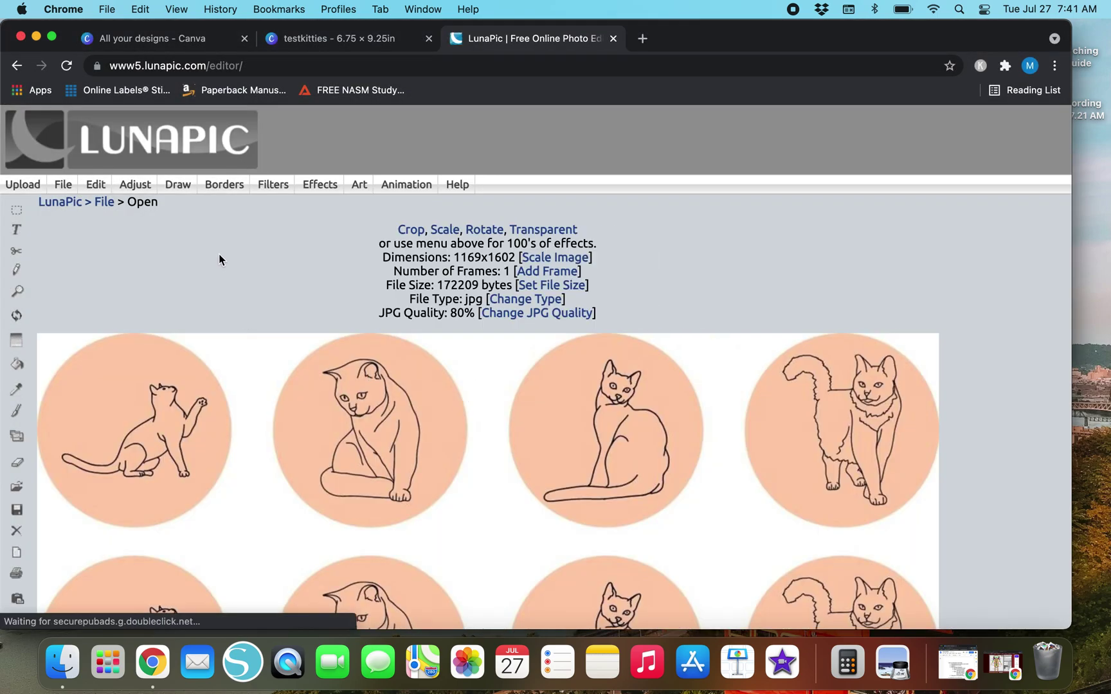
Scroll down through the 1169x1602 sticker sheet to the hearts, then back up
scroll(219, 254, down, 3)
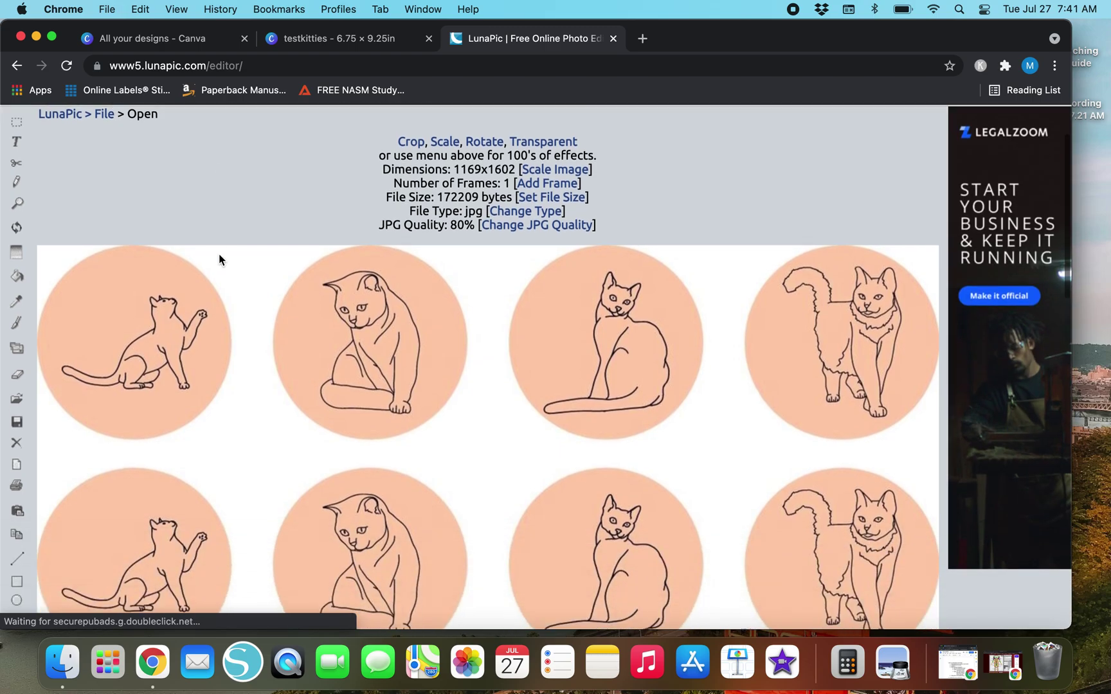
scroll(219, 256, down, 10)
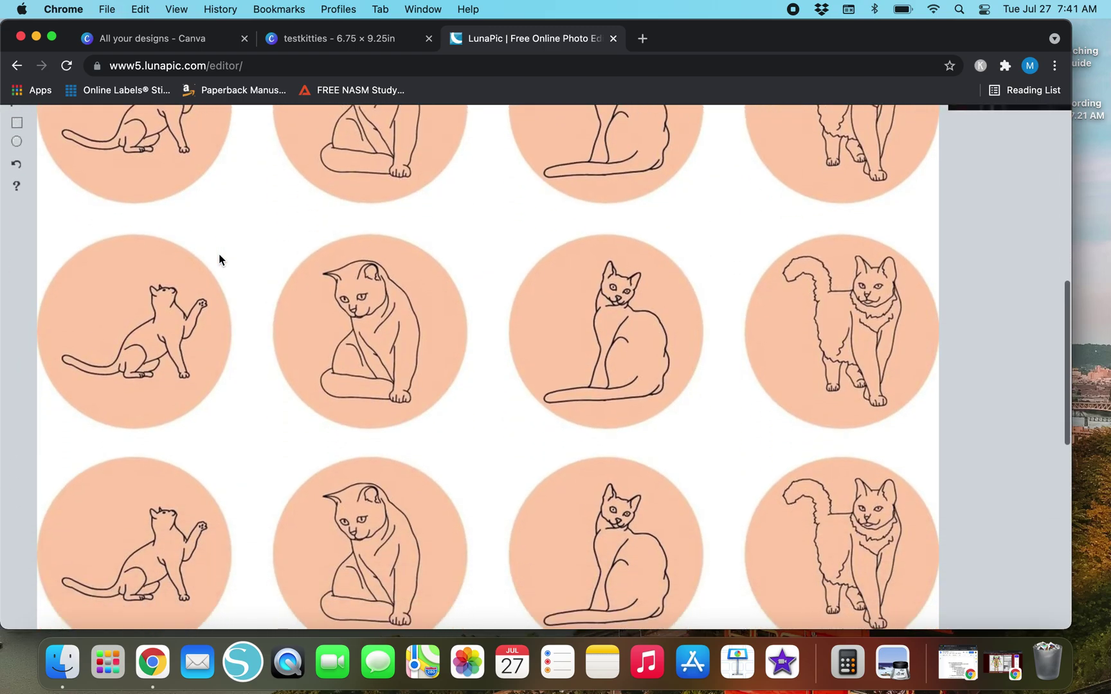
scroll(219, 254, down, 2)
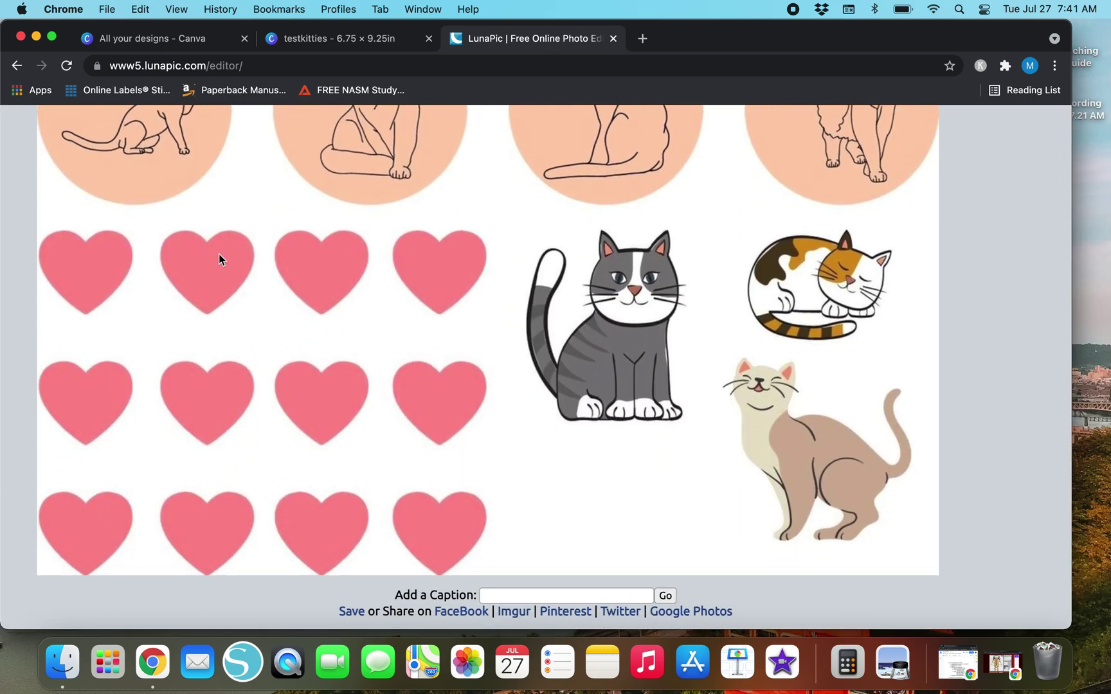
scroll(502, 421, up, 13)
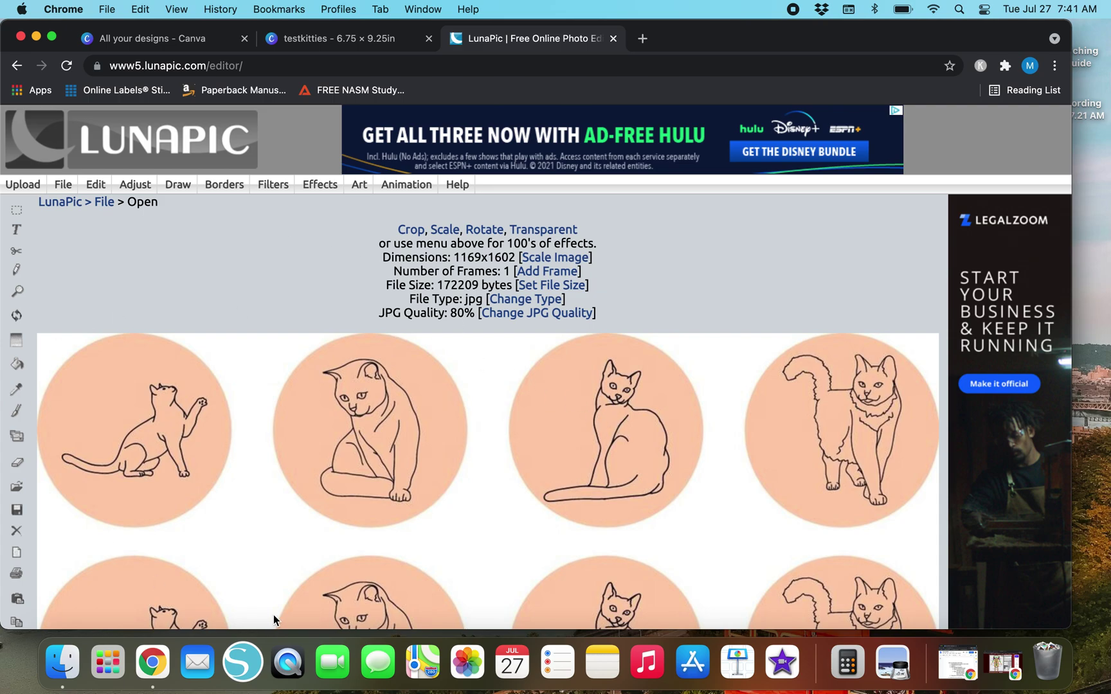
Use Transparent Background to make the sheet's white background colour transparent
click(547, 236)
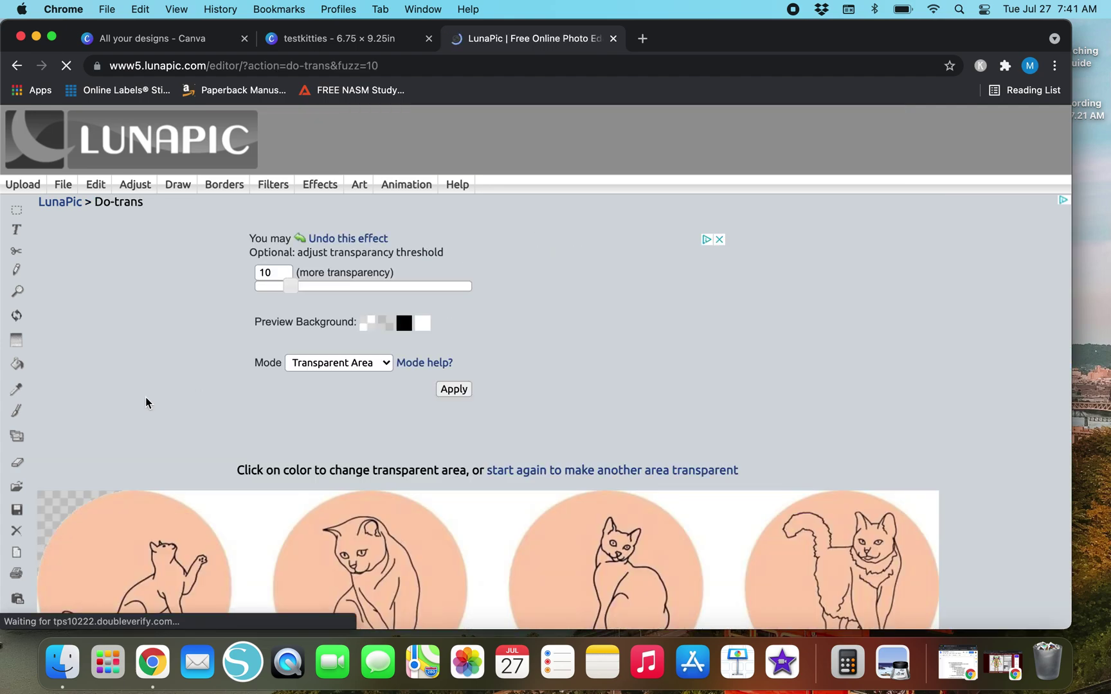
scroll(145, 396, down, 3)
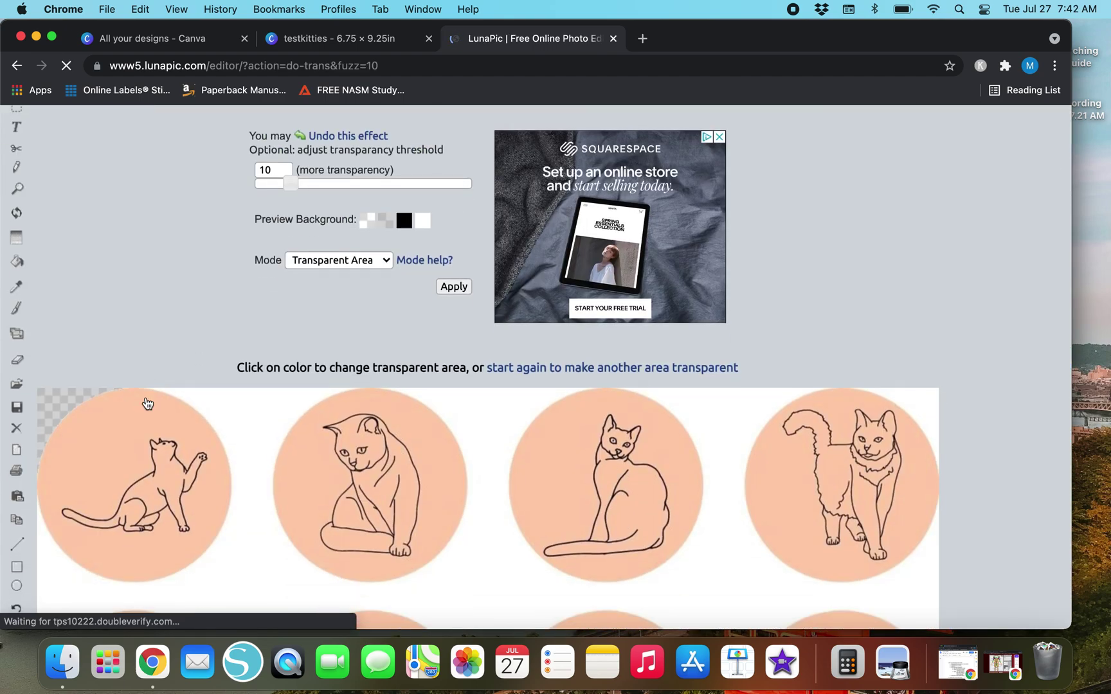
scroll(147, 403, down, 5)
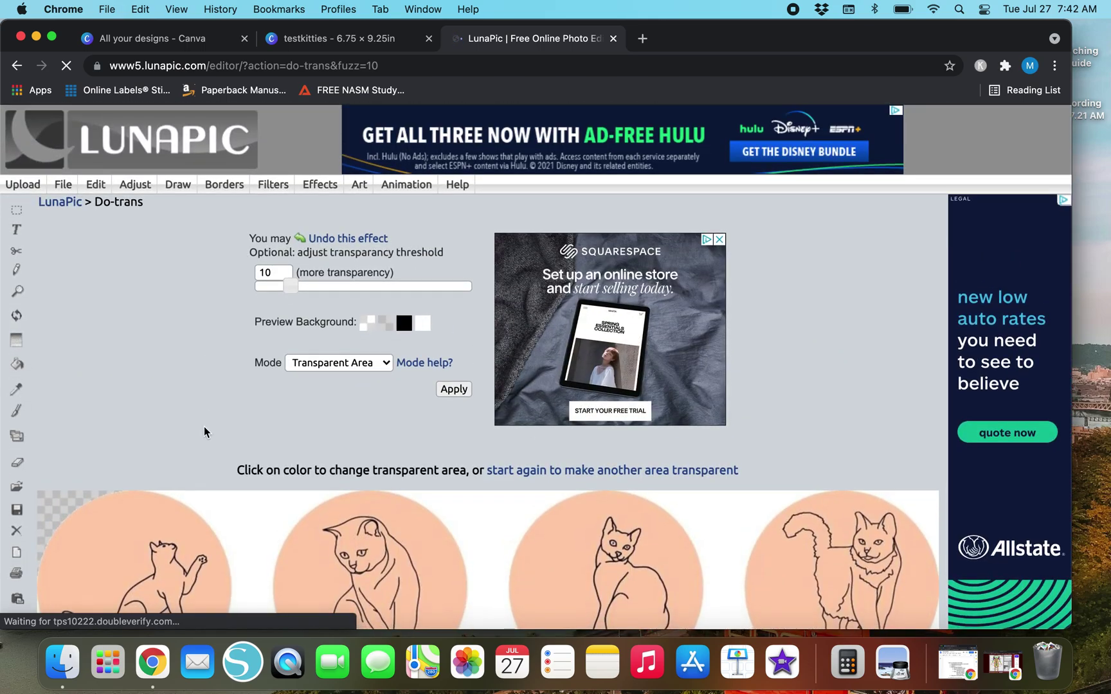
scroll(205, 432, down, 3)
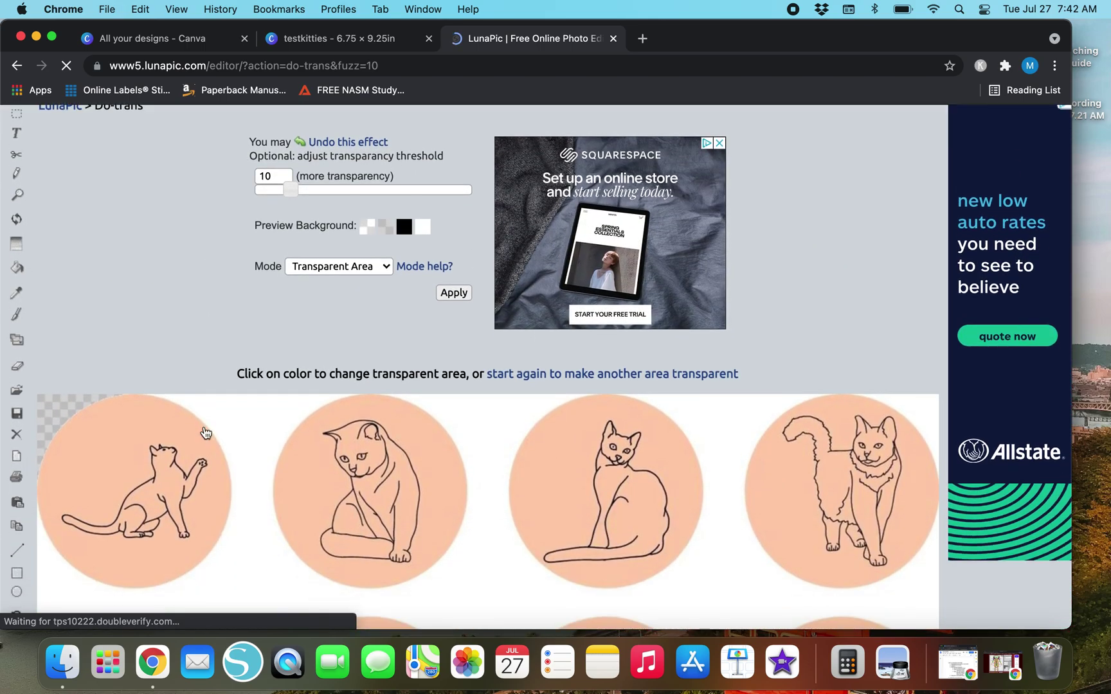
click(556, 375)
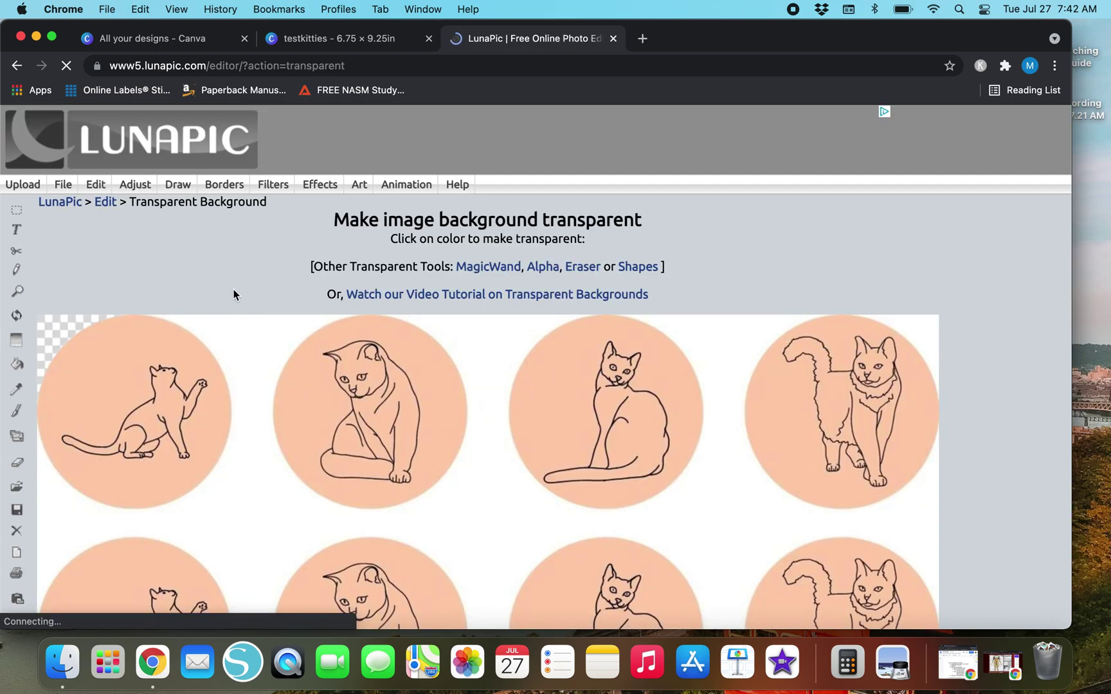
click(244, 349)
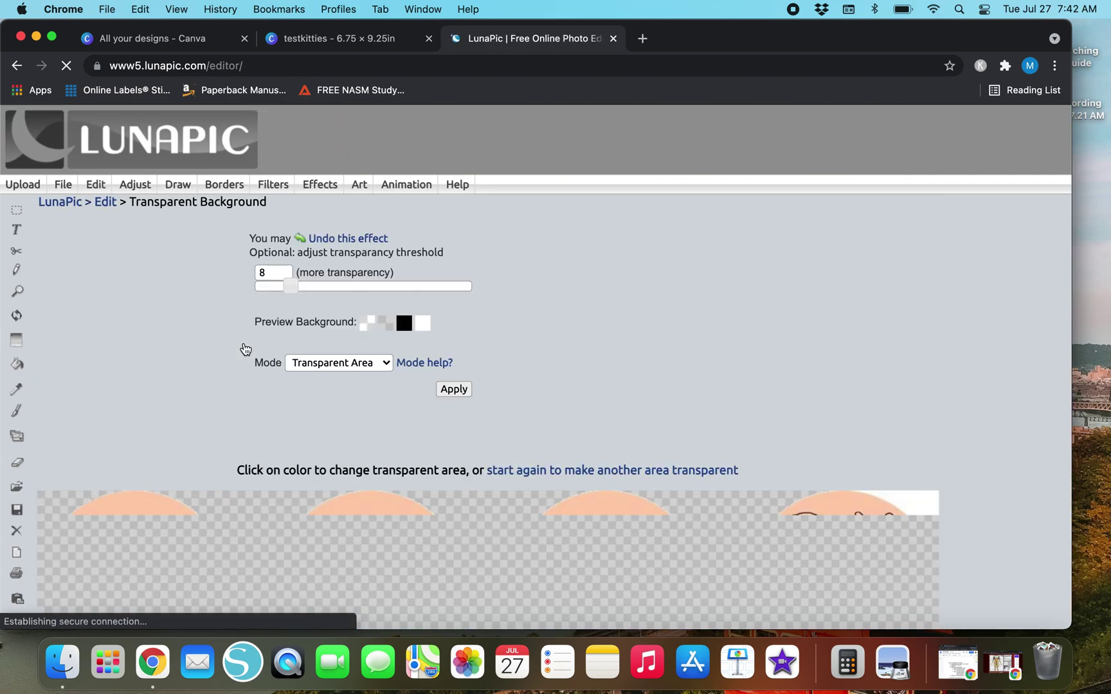
Start again and make the leftover white corner area transparent too
scroll(185, 375, down, 10)
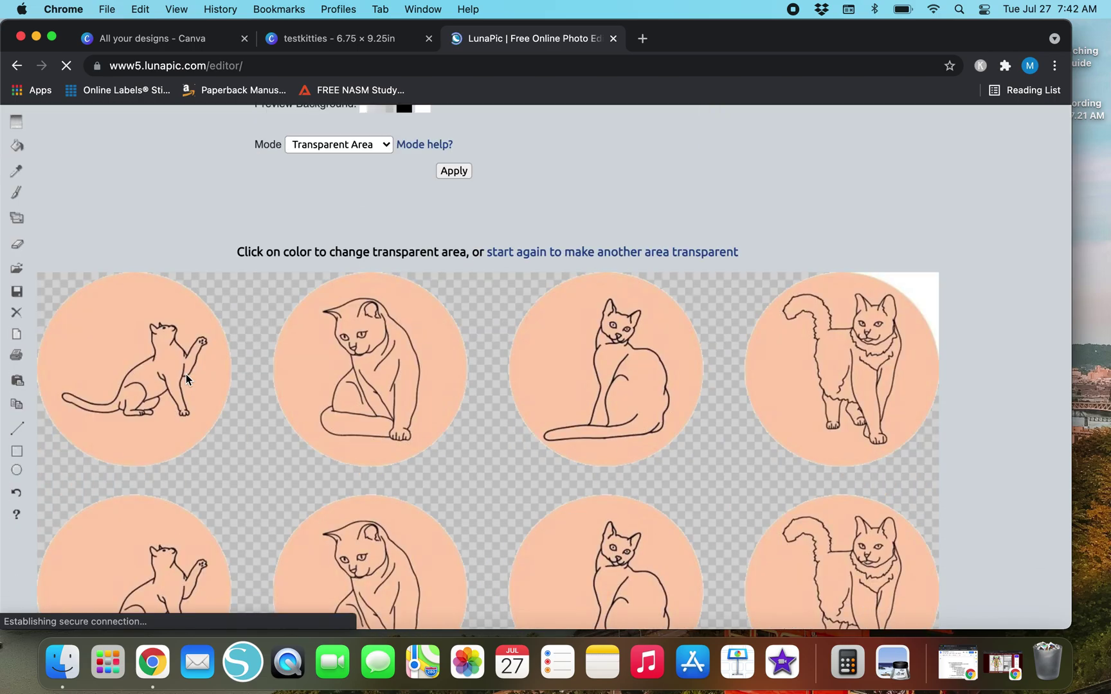
scroll(187, 379, down, 8)
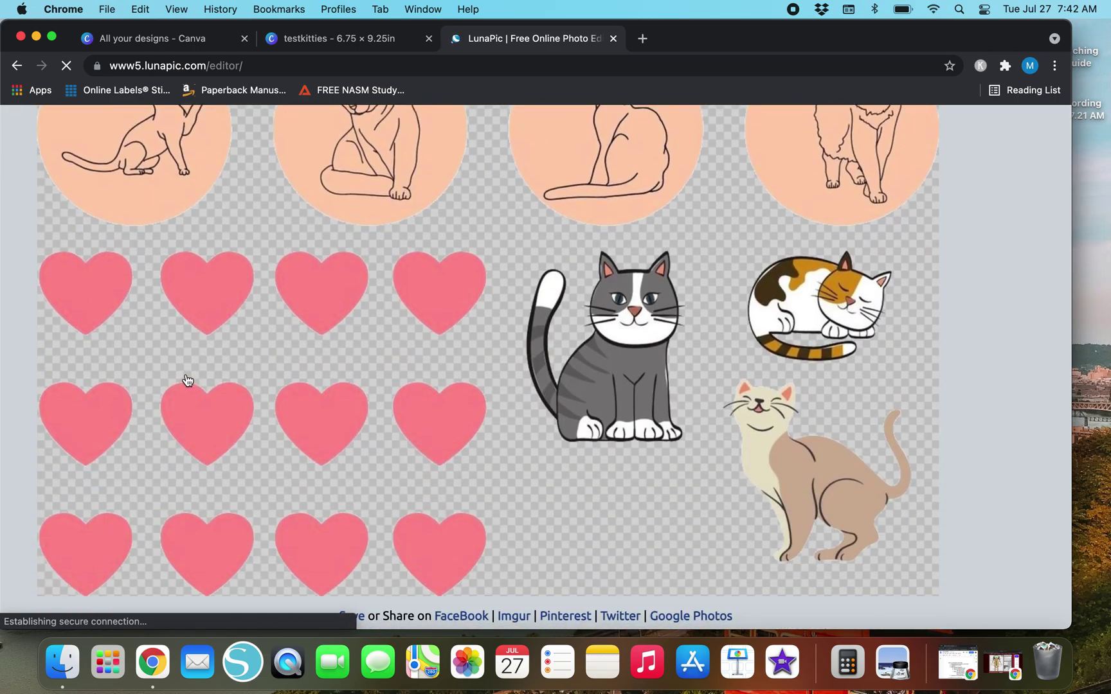
scroll(187, 379, up, 15)
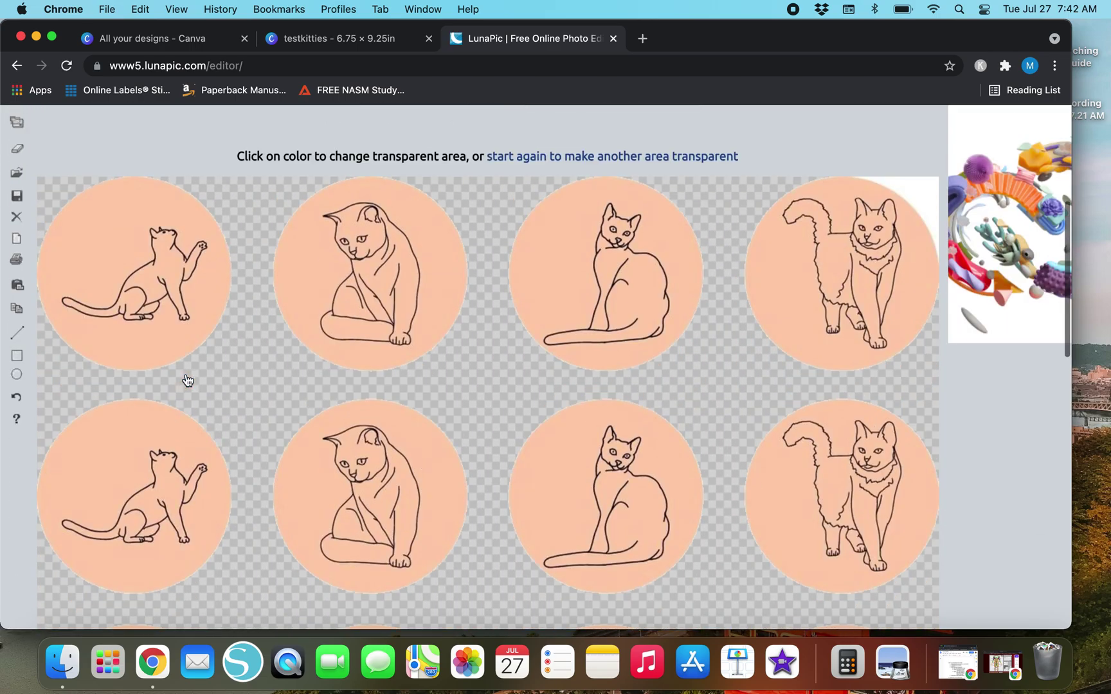
scroll(187, 379, up, 5)
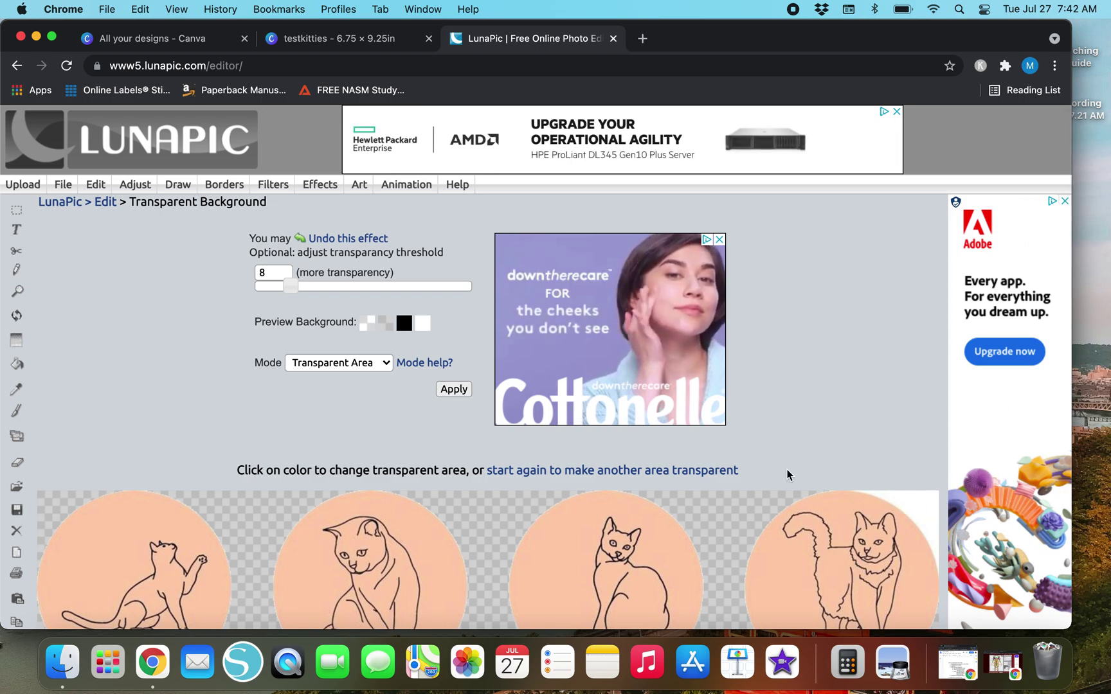
click(718, 470)
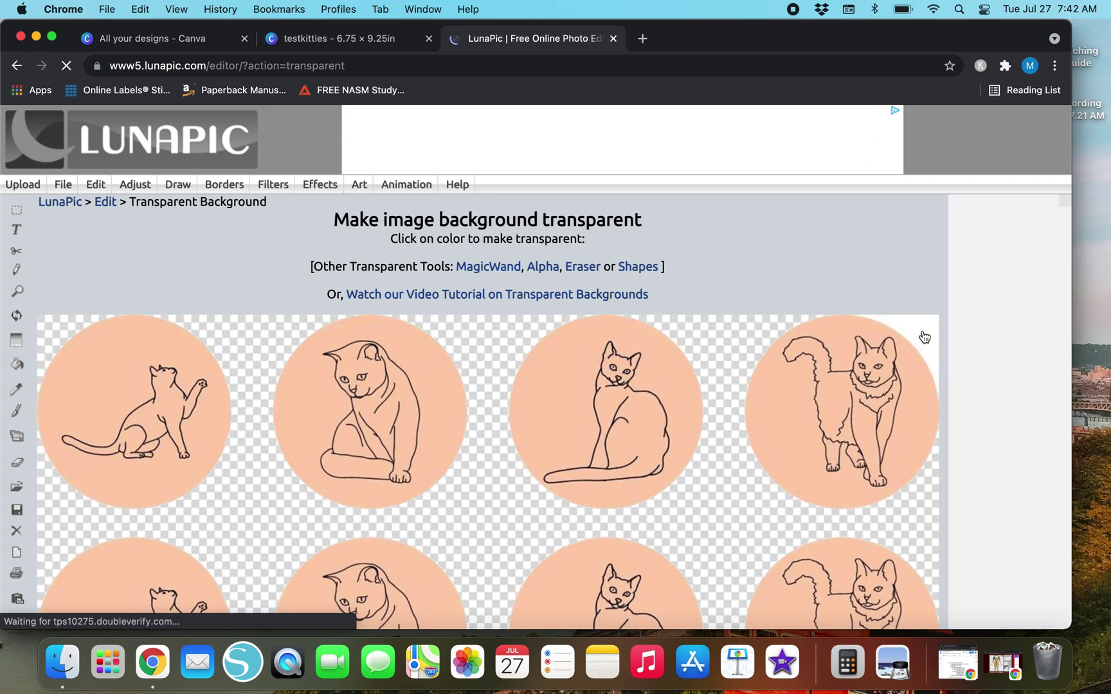
click(923, 336)
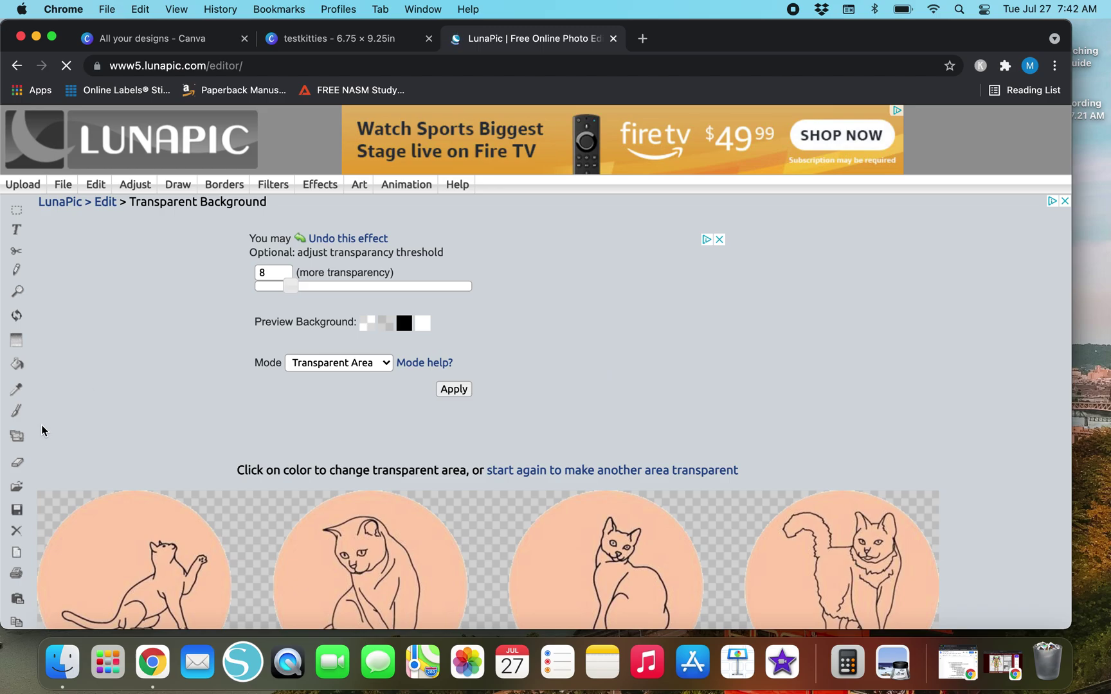
scroll(41, 426, down, 5)
scroll(43, 431, down, 10)
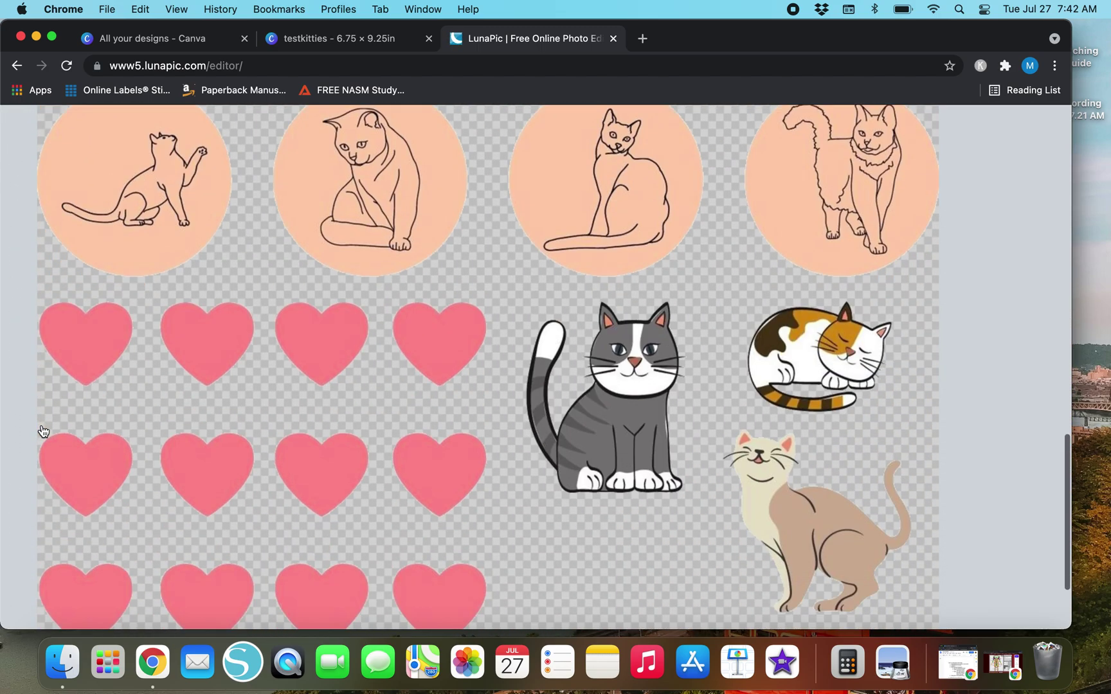
scroll(43, 430, down, 3)
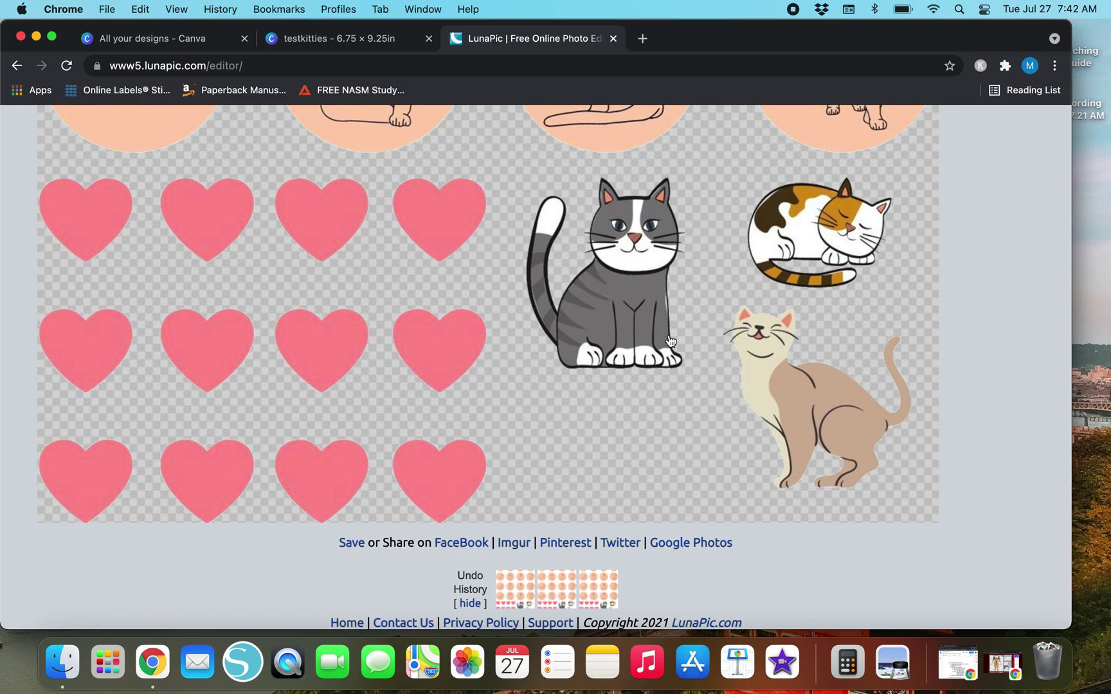
scroll(435, 342, up, 4)
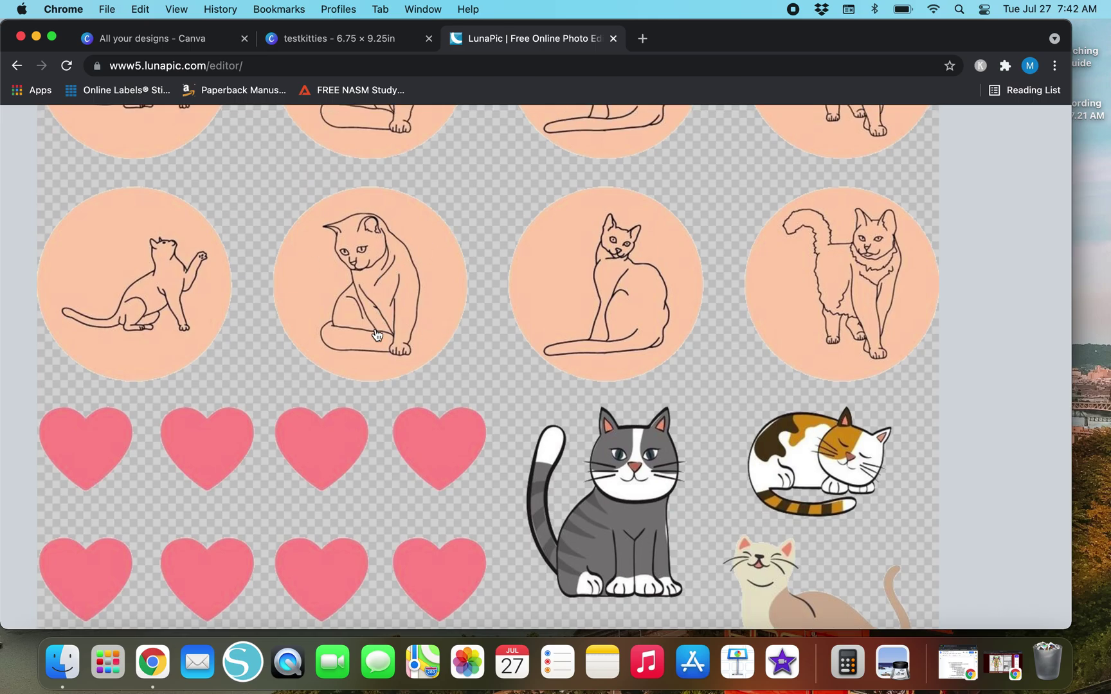
scroll(376, 334, up, 10)
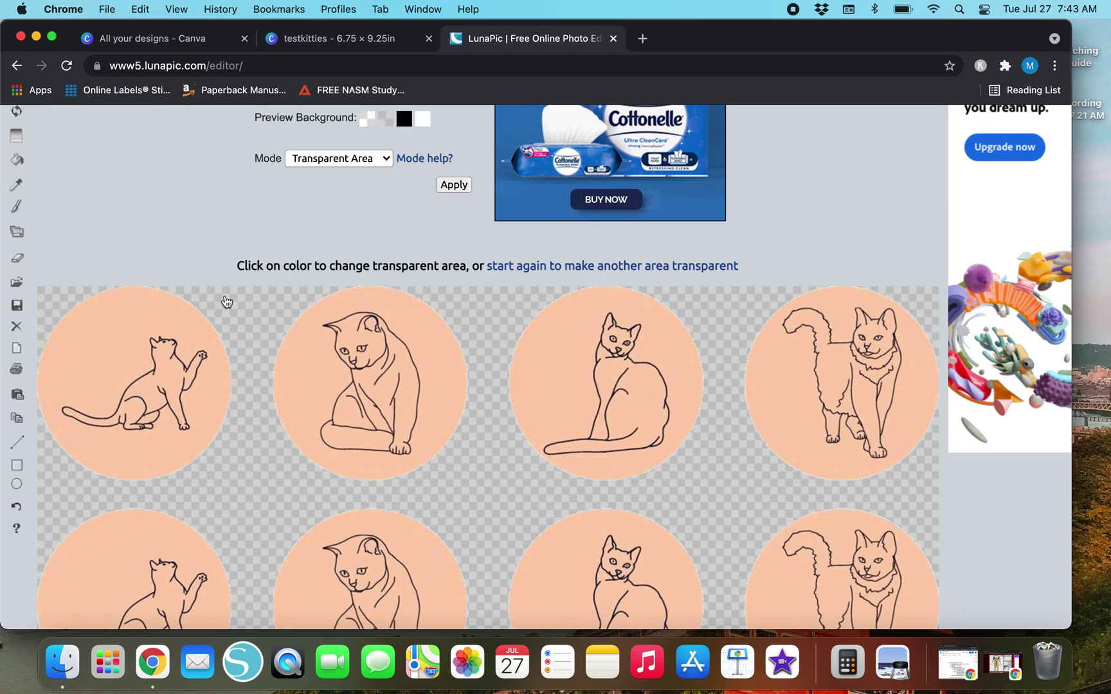
scroll(152, 247, down, 5)
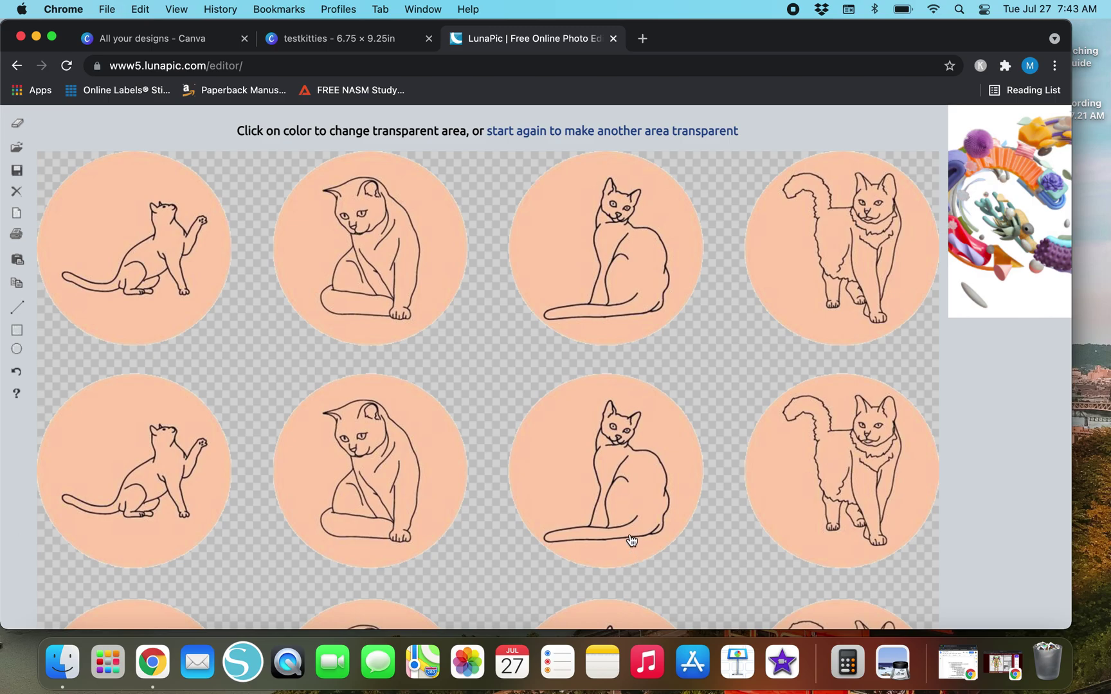
scroll(505, 486, down, 4)
scroll(506, 486, down, 12)
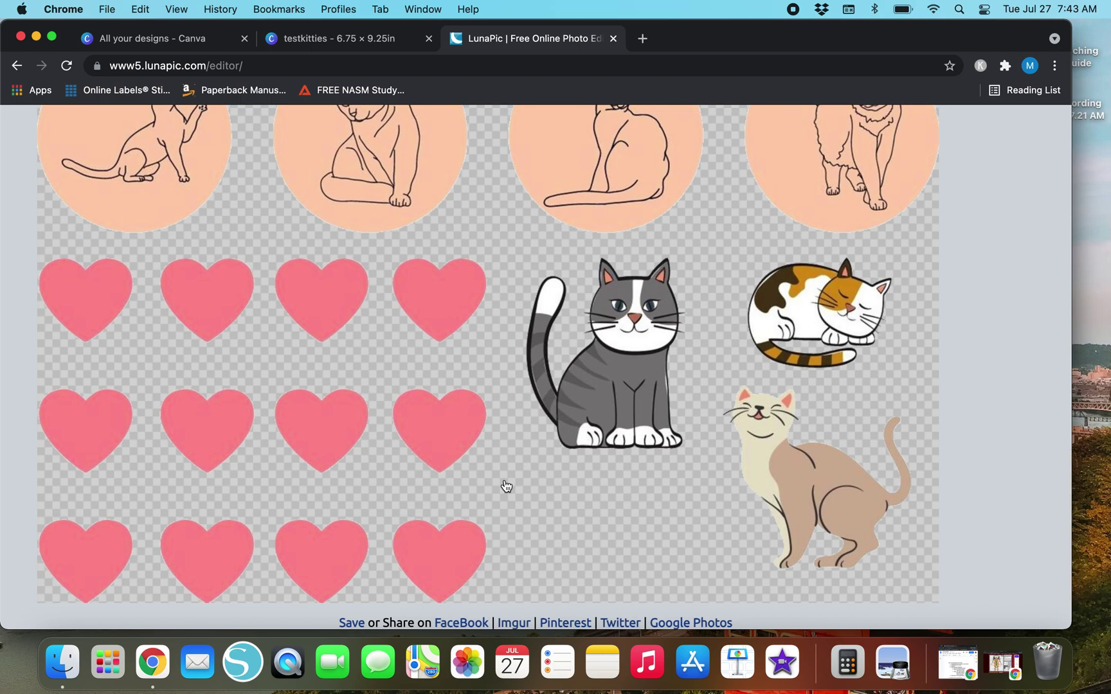
scroll(506, 486, up, 15)
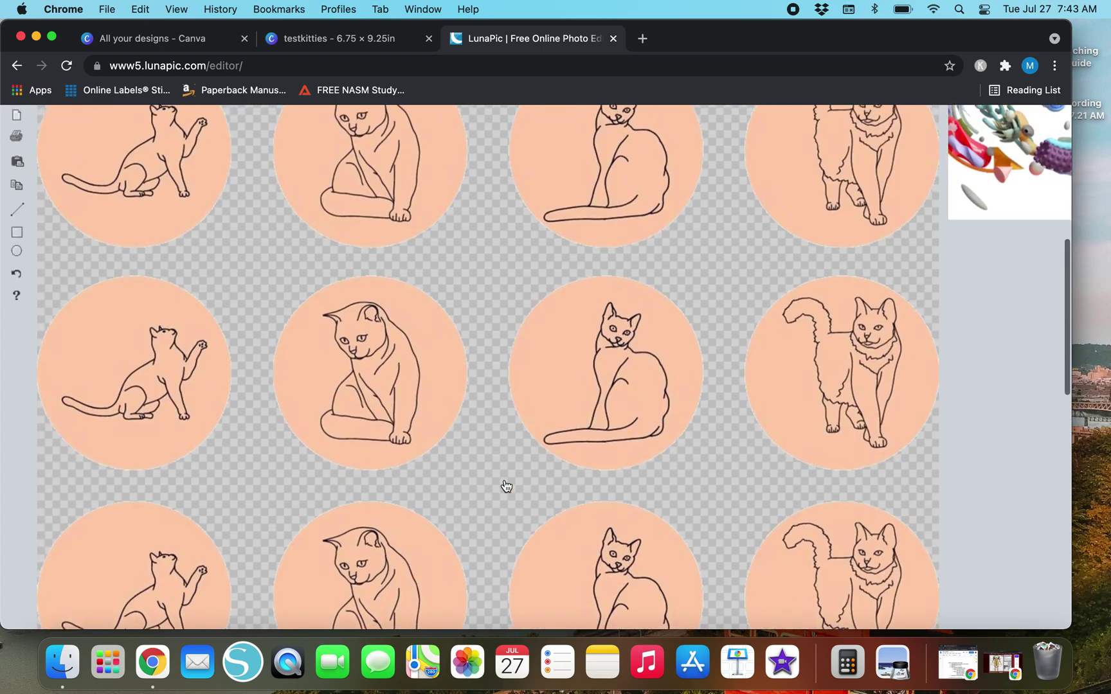
scroll(506, 486, down, 3)
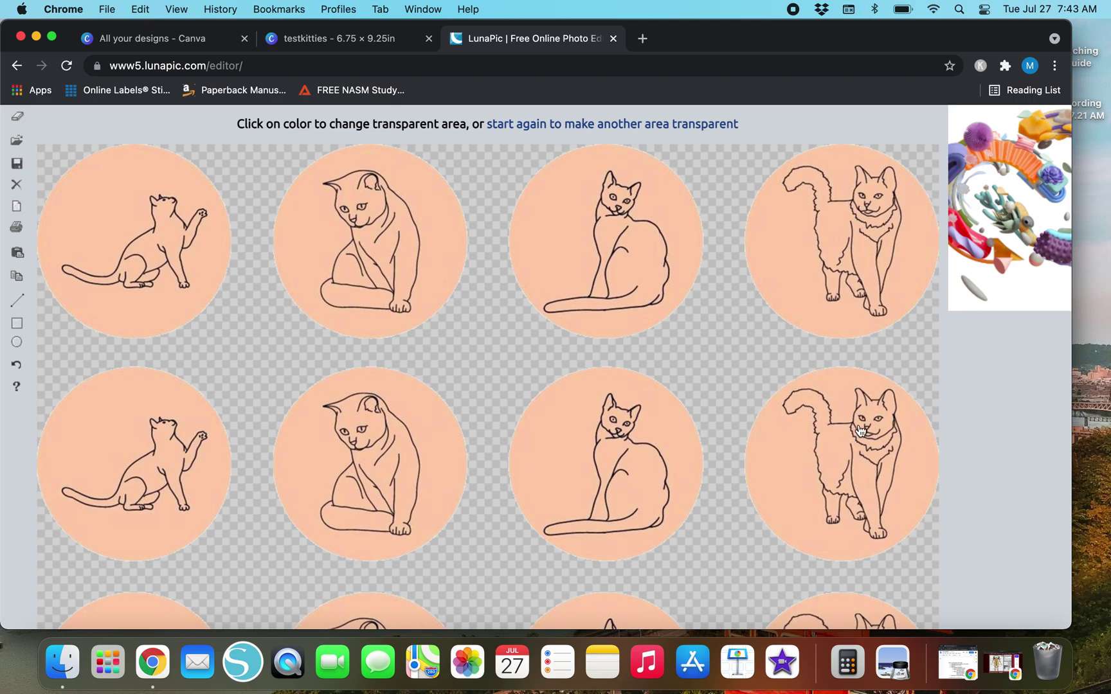
scroll(945, 451, down, 9)
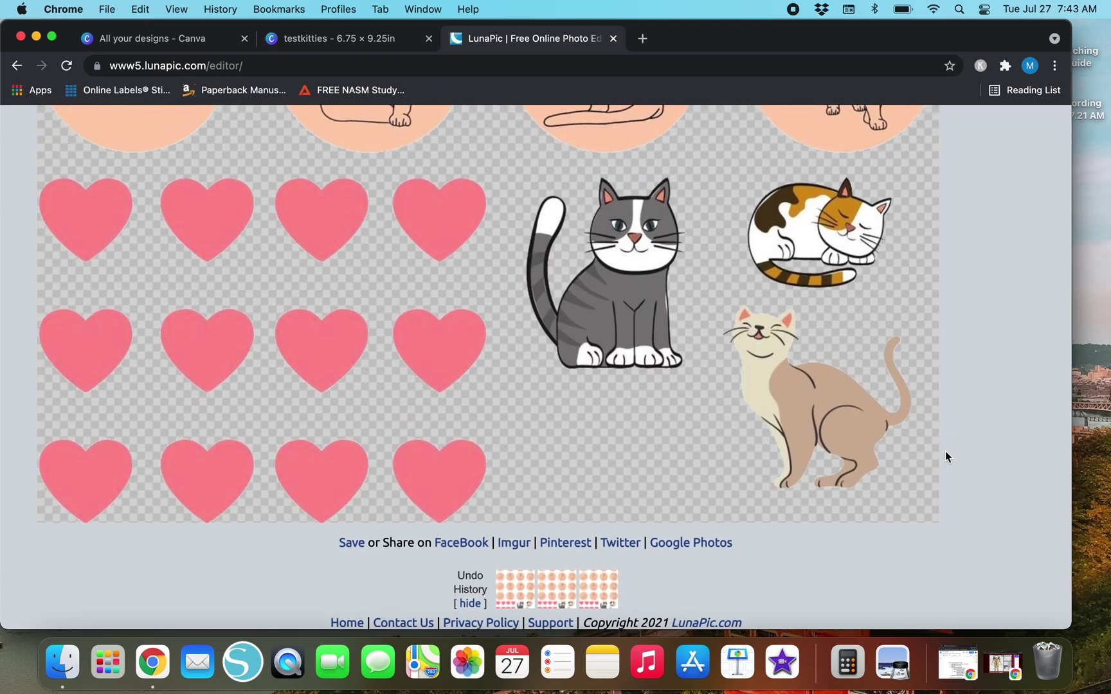
scroll(945, 450, up, 5)
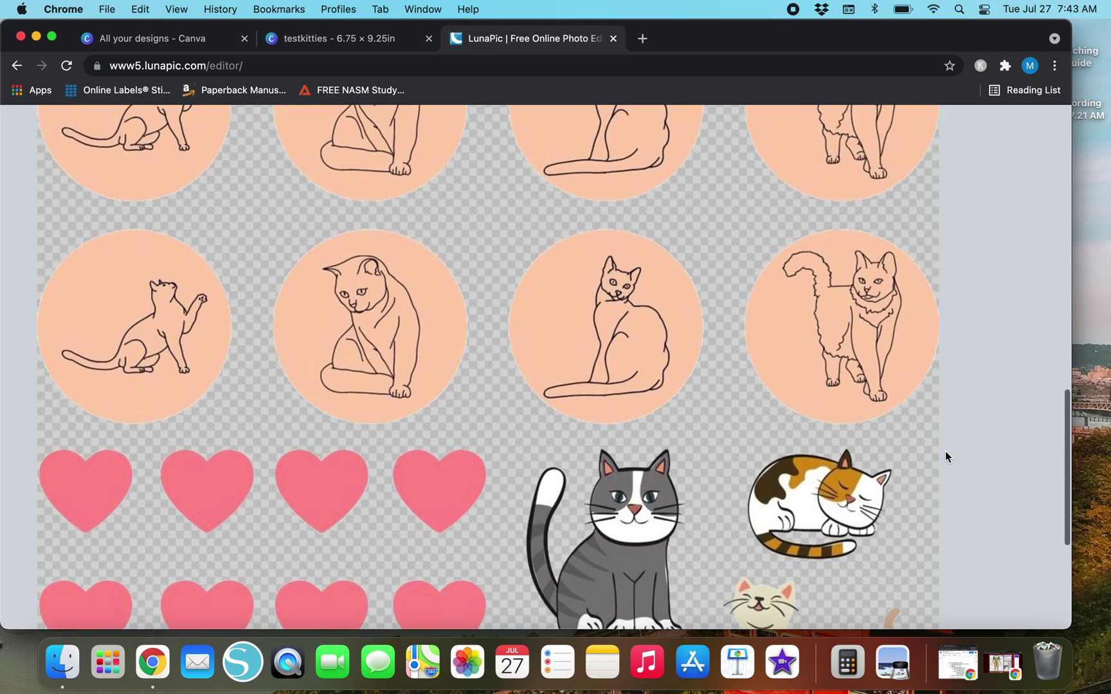
scroll(945, 452, up, 5)
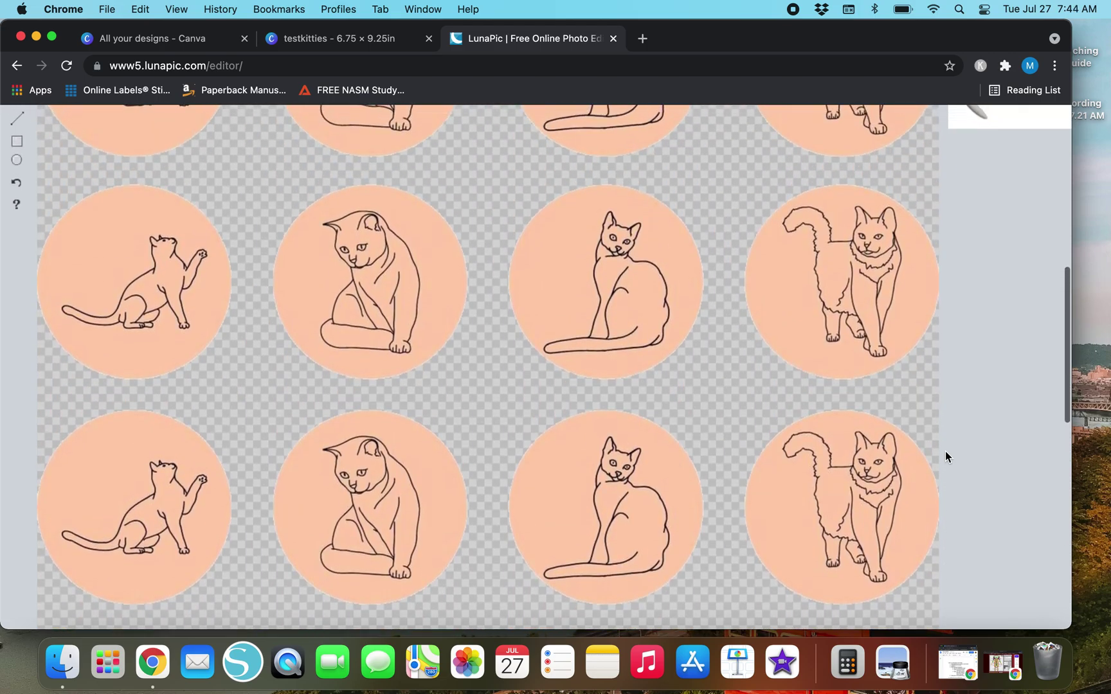
scroll(946, 452, up, 5)
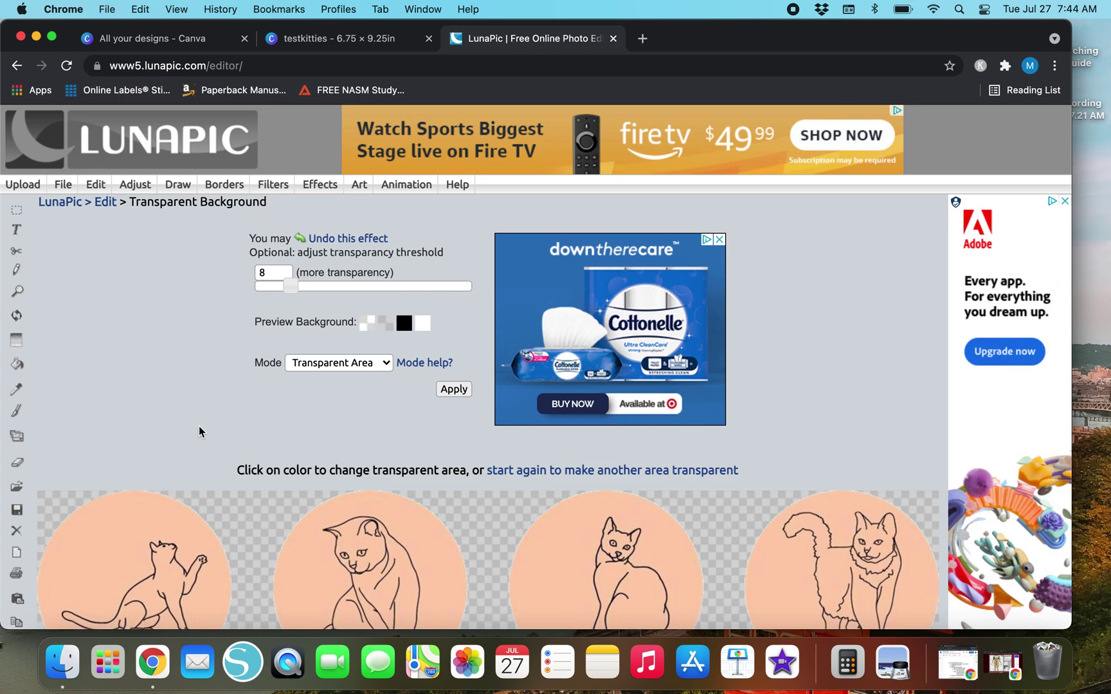
mouse_move(63, 187)
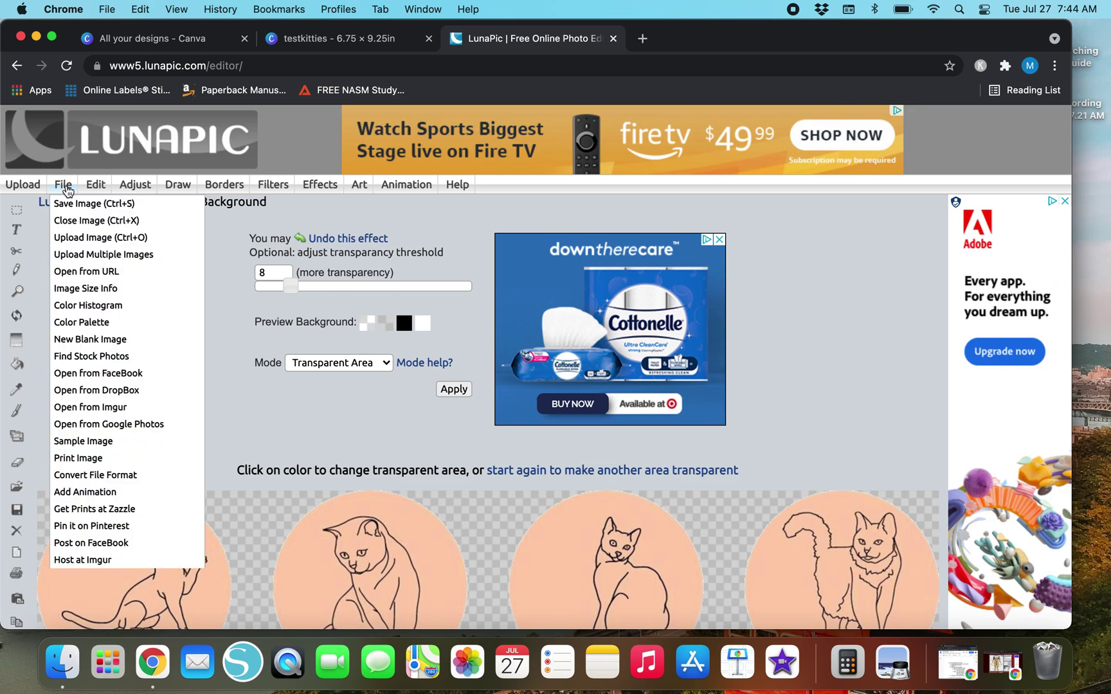
click(79, 204)
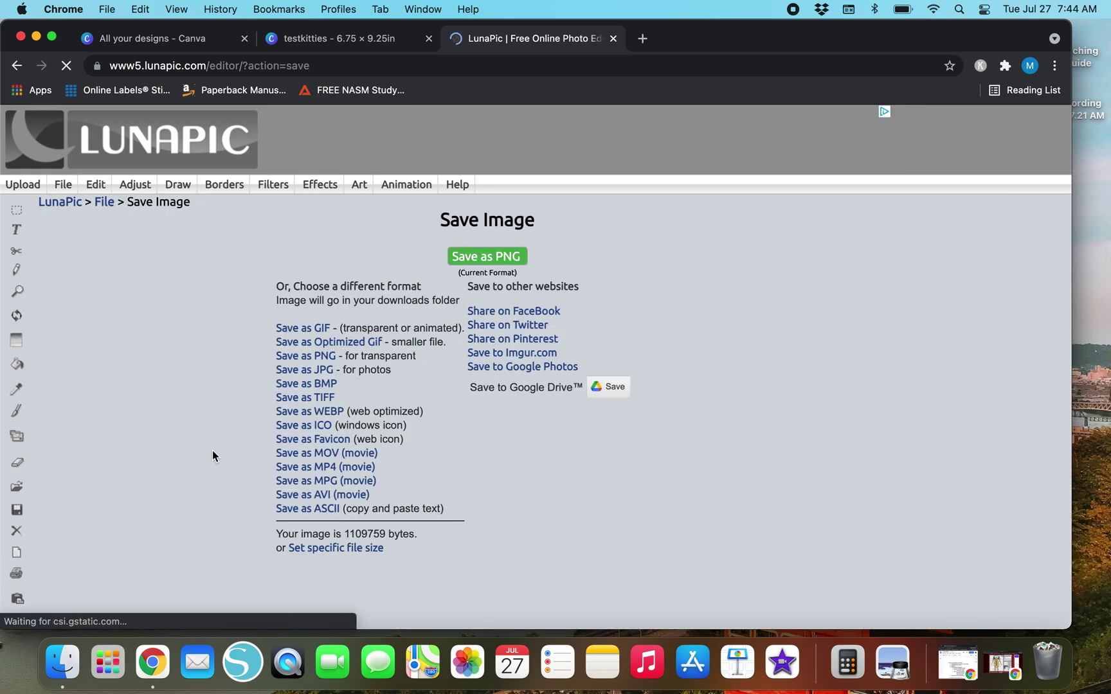
scroll(417, 338, down, 5)
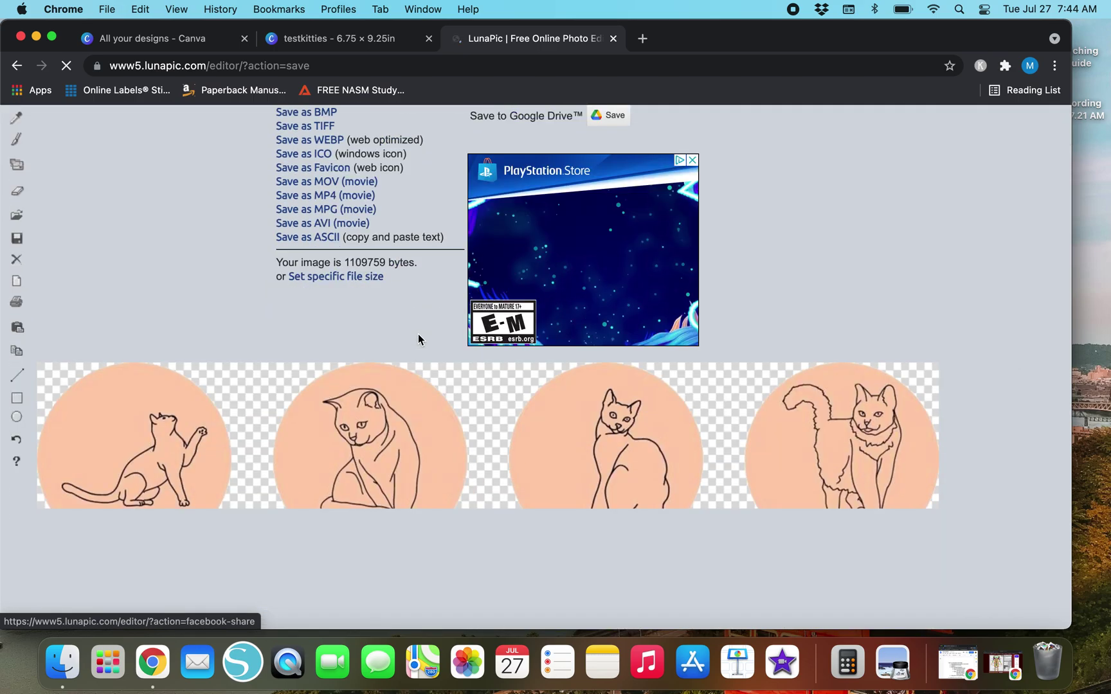
scroll(417, 333, up, 7)
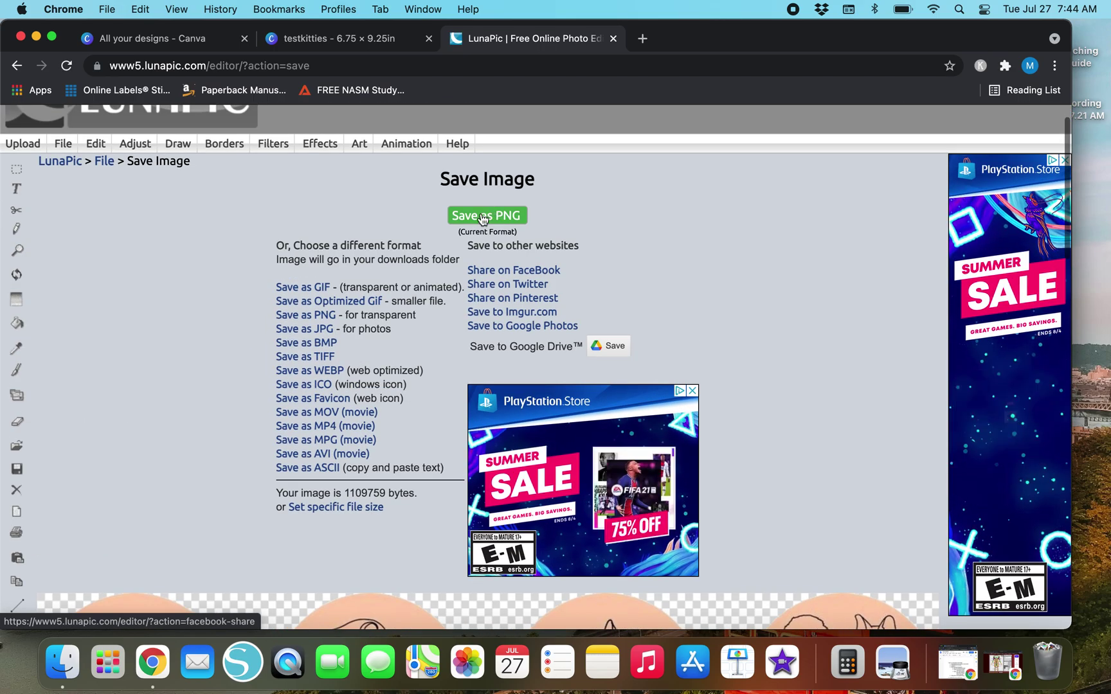
click(482, 216)
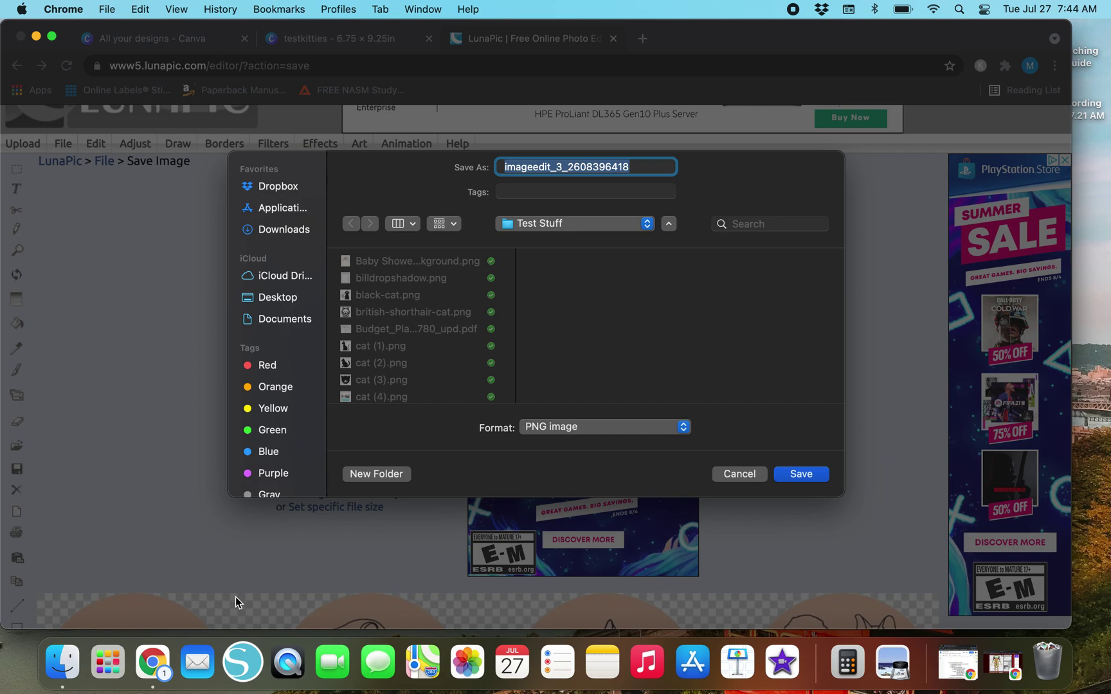
click(818, 474)
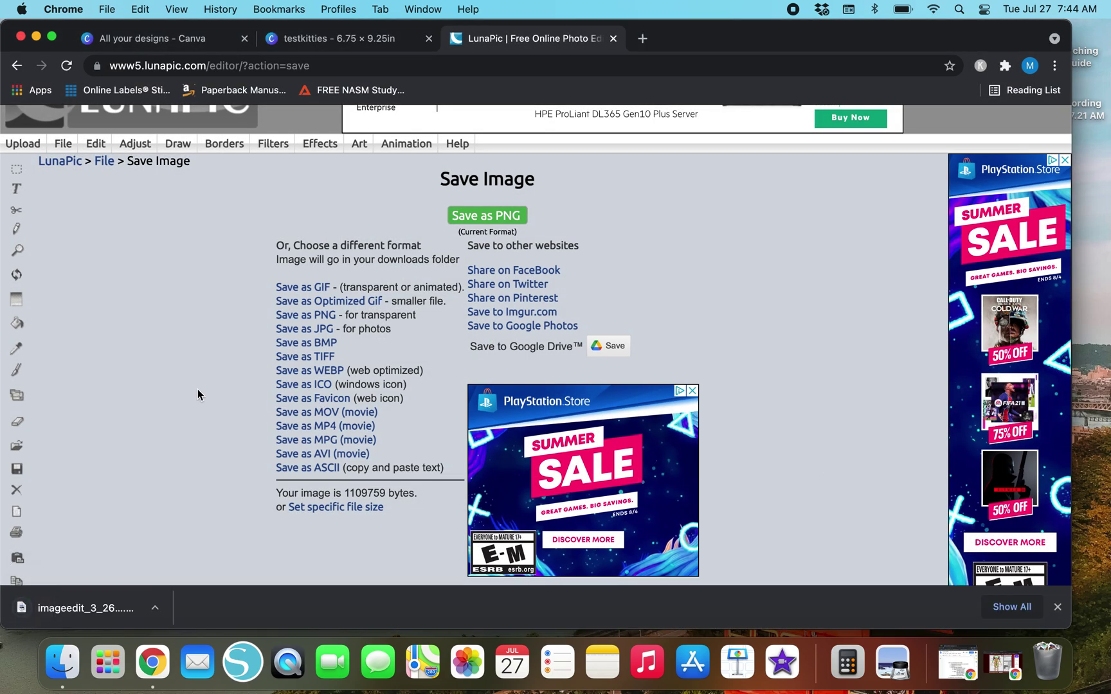
click(84, 610)
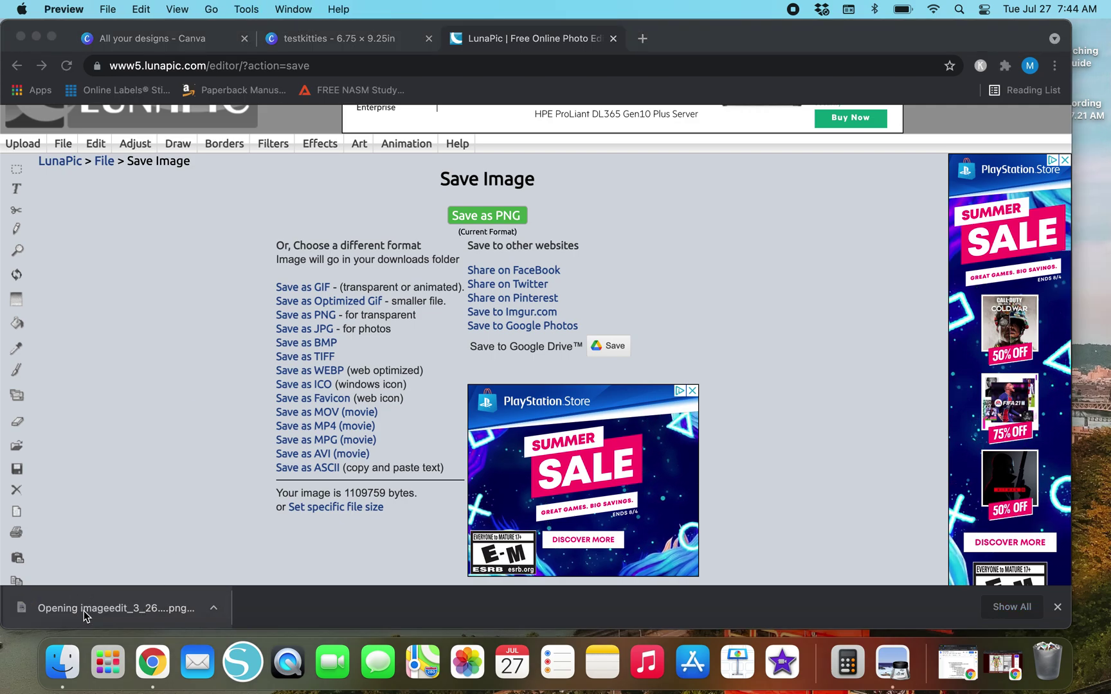